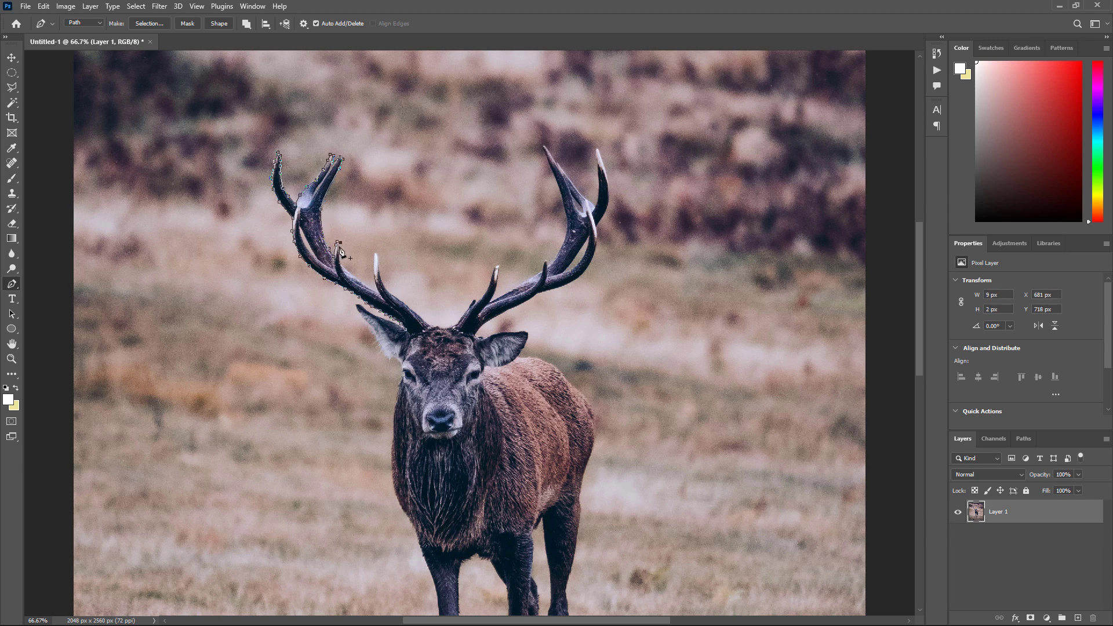
Continue the Pen path around the inner tine of the left antler and down to the antler's base
left_click(376, 253)
left_click(379, 266)
right_click(11, 284)
left_click(57, 283)
left_click(381, 280)
left_click(384, 286)
left_click(392, 294)
left_click(396, 297)
Trace a closed Pen path around the whole right antler, following its tines and ending at its base
left_click(453, 327)
left_click(460, 320)
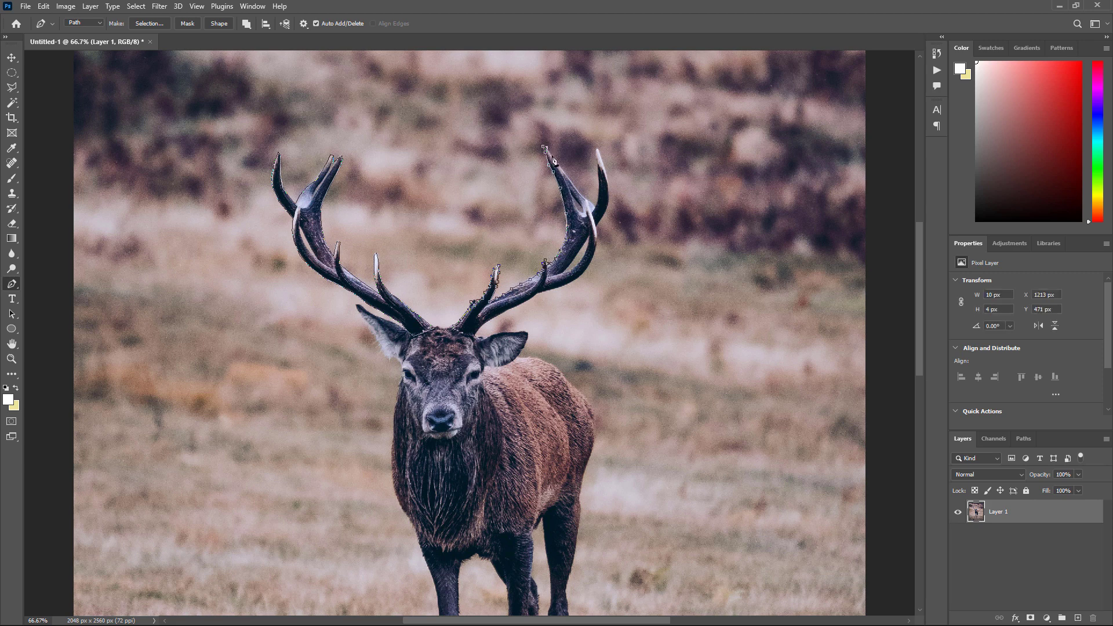
left_click(598, 194)
left_click(599, 180)
left_click(595, 150)
left_click(604, 165)
left_click(608, 199)
left_click(599, 243)
left_click(589, 266)
left_click(566, 284)
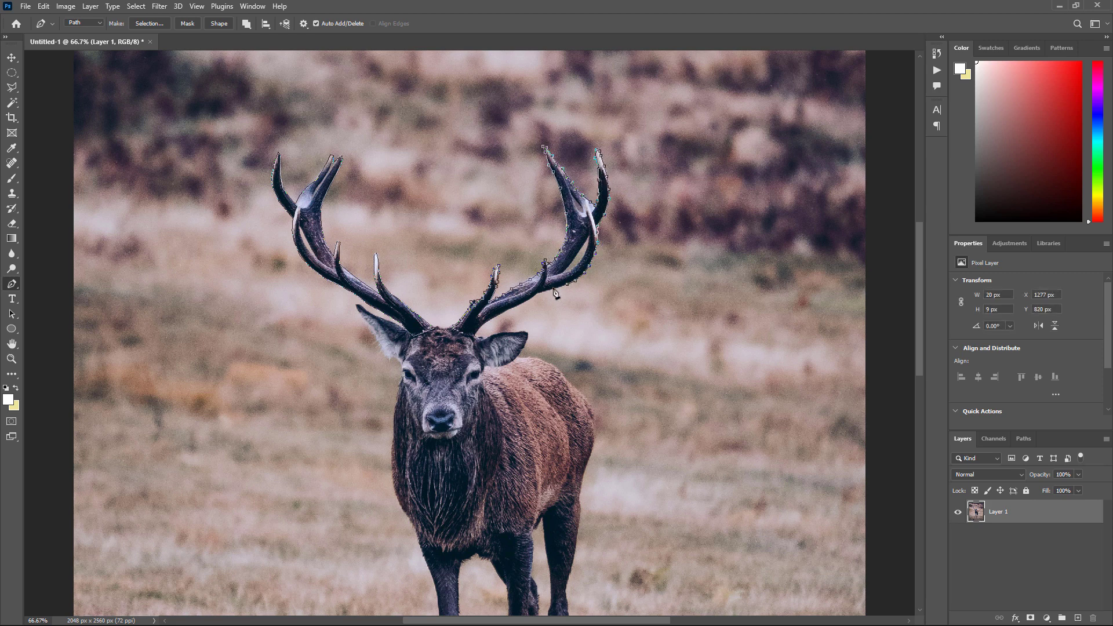
left_click(456, 331)
Turn the antler paths into a selection copied onto a new layer, and hide Layer 1
key("ctrl+Return")
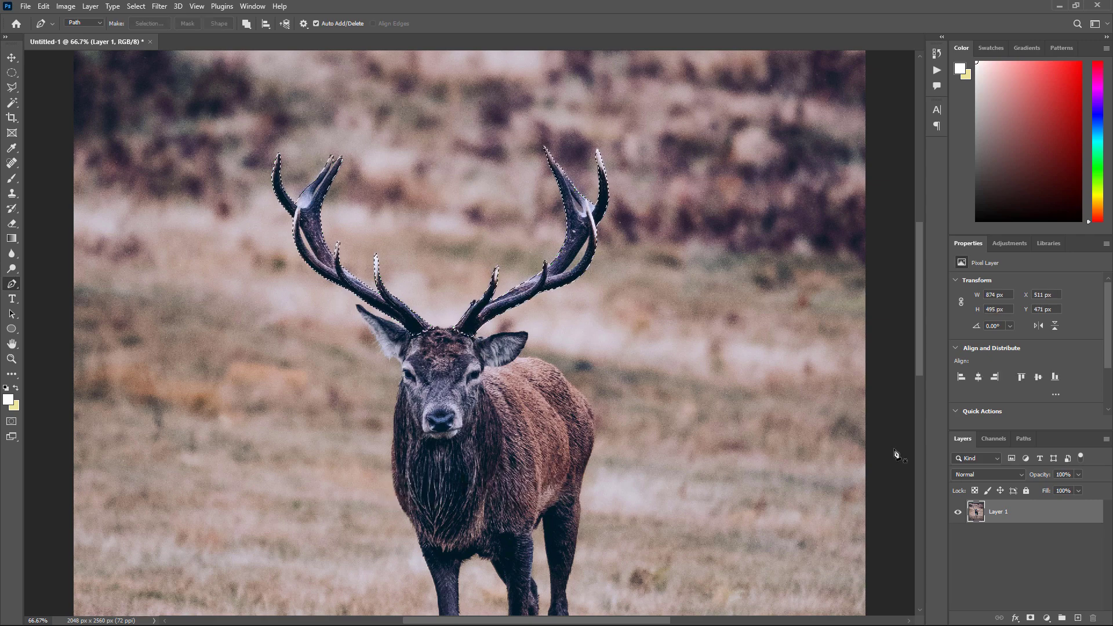
key("ctrl+j")
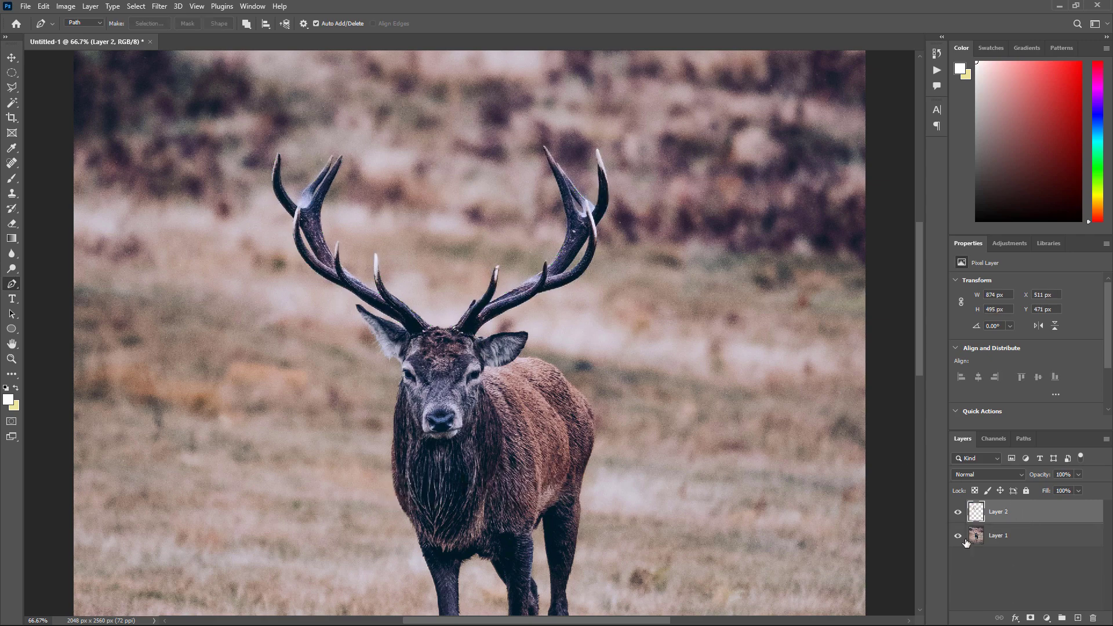
left_click(958, 536)
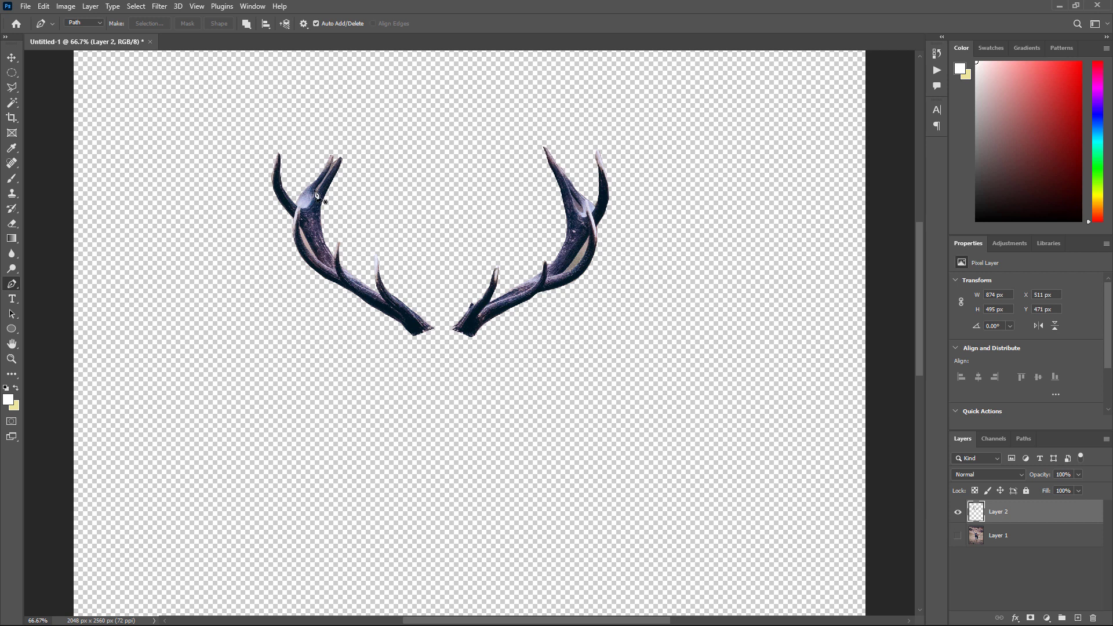
Select the background sliver enclosed by the left antler with the Polygonal Lasso and delete it
scroll(315, 194, "up", 2)
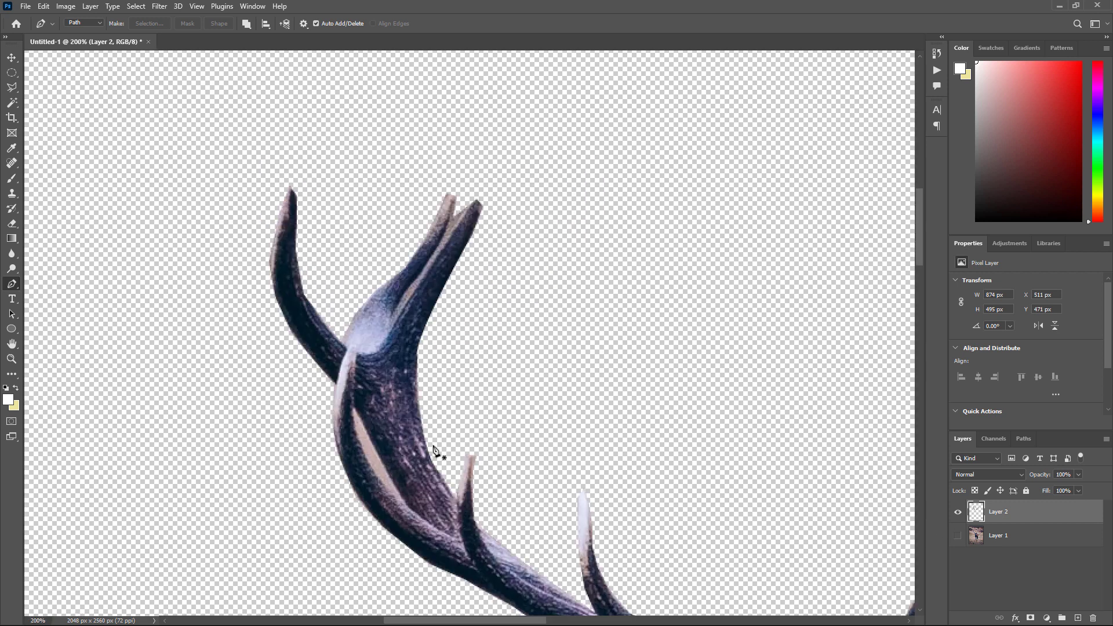
left_click(12, 88)
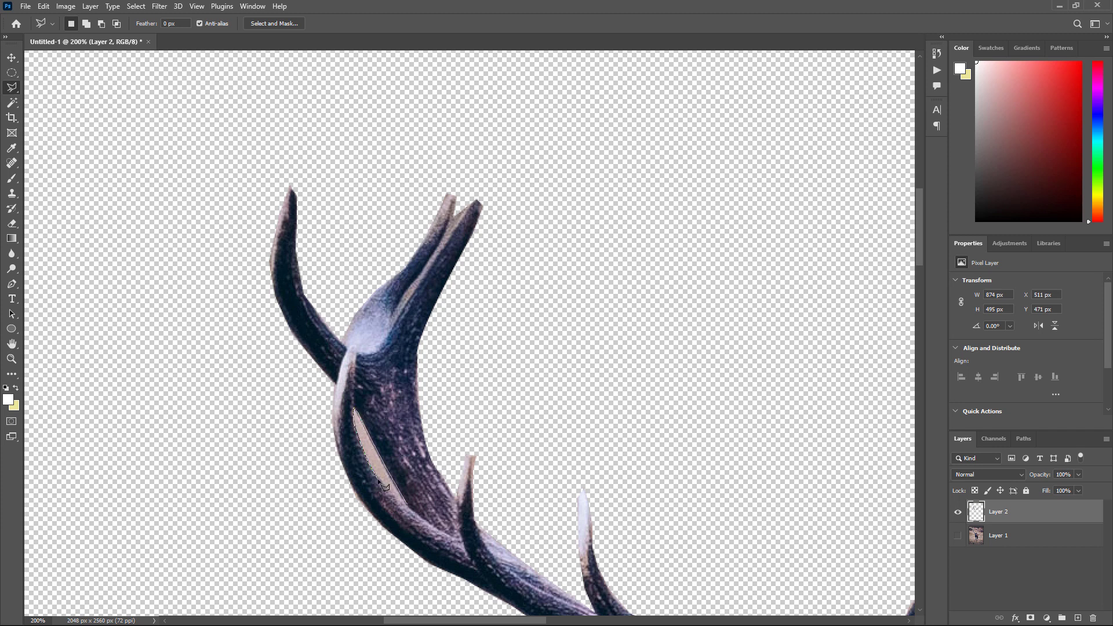
double_click(410, 506)
key("Delete")
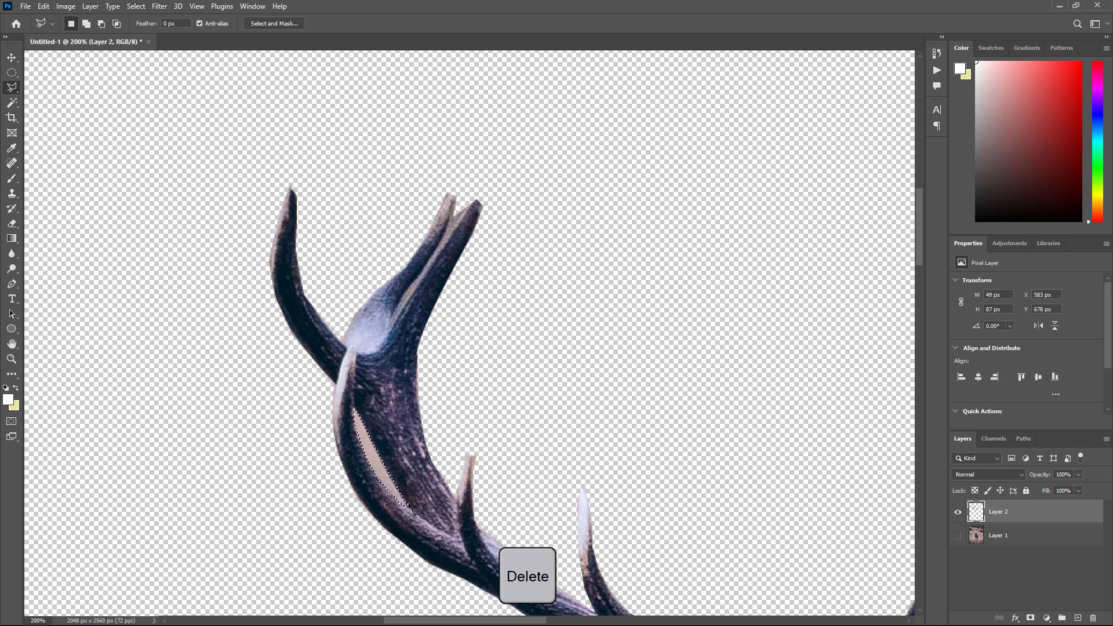
Outline the large and small background patches enclosed by the right antler with the Polygonal Lasso and delete both
left_click_drag(547, 437, 57, 362)
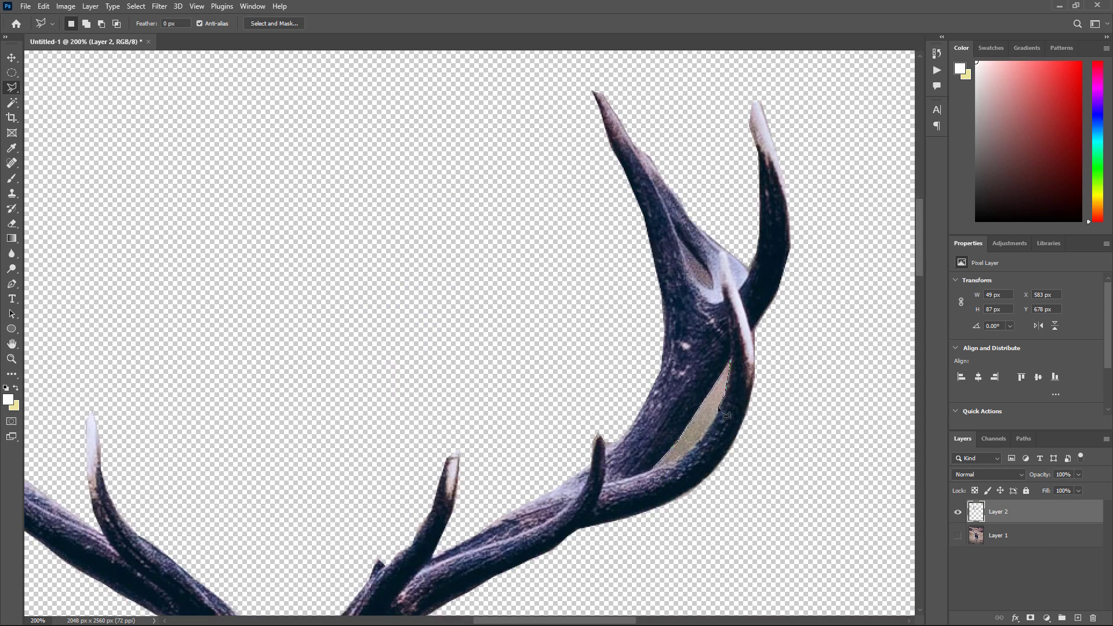
left_click(660, 465)
key("Delete")
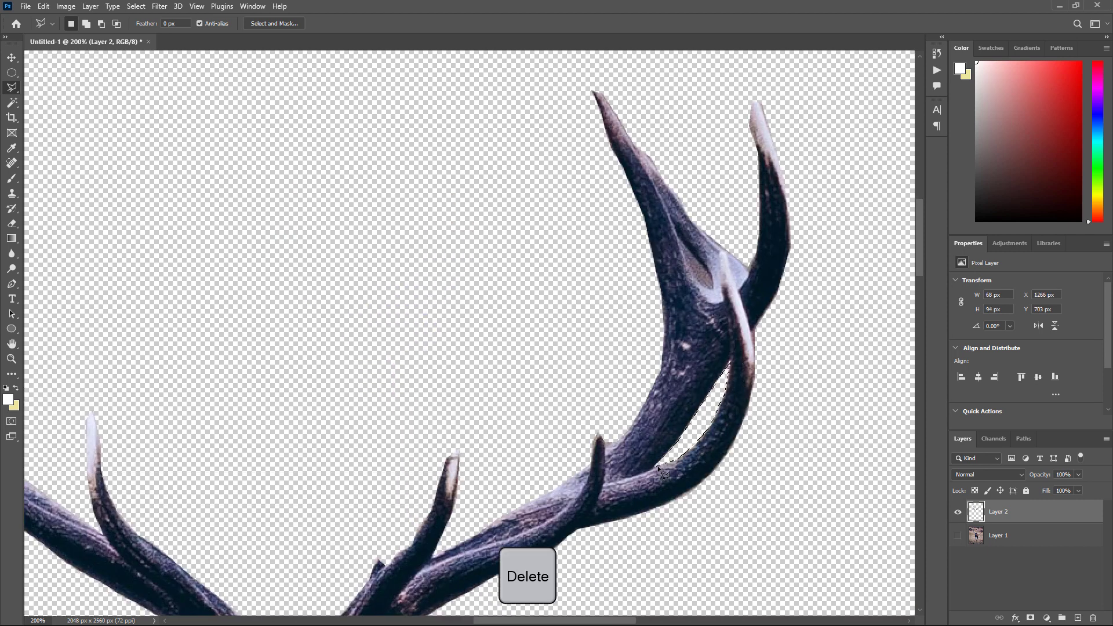
left_click(712, 289)
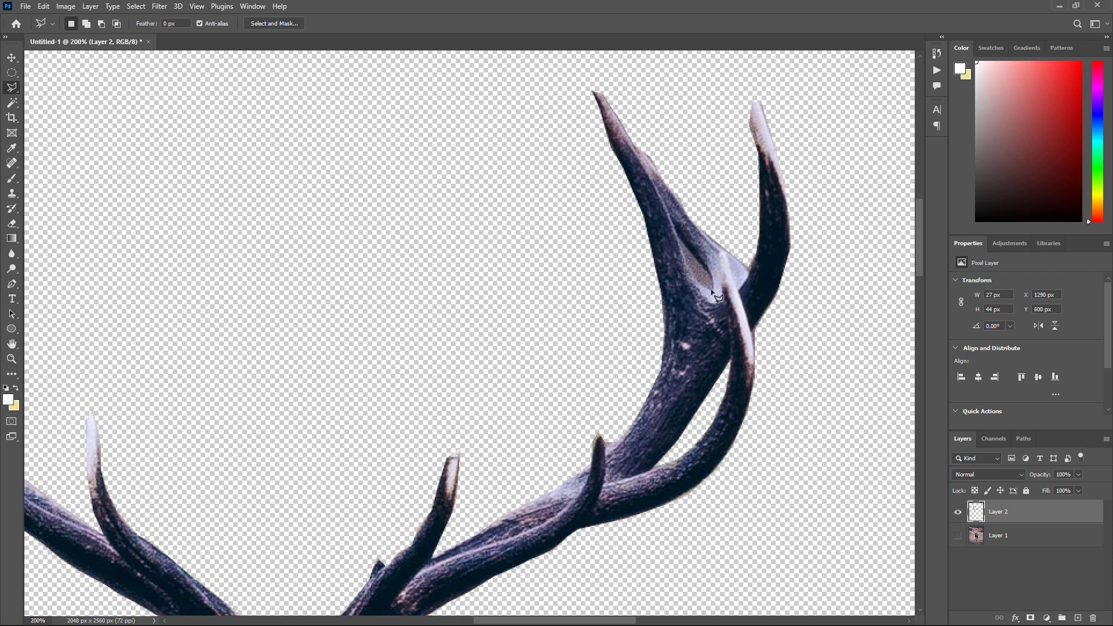
key("Delete")
key("ctrl+0")
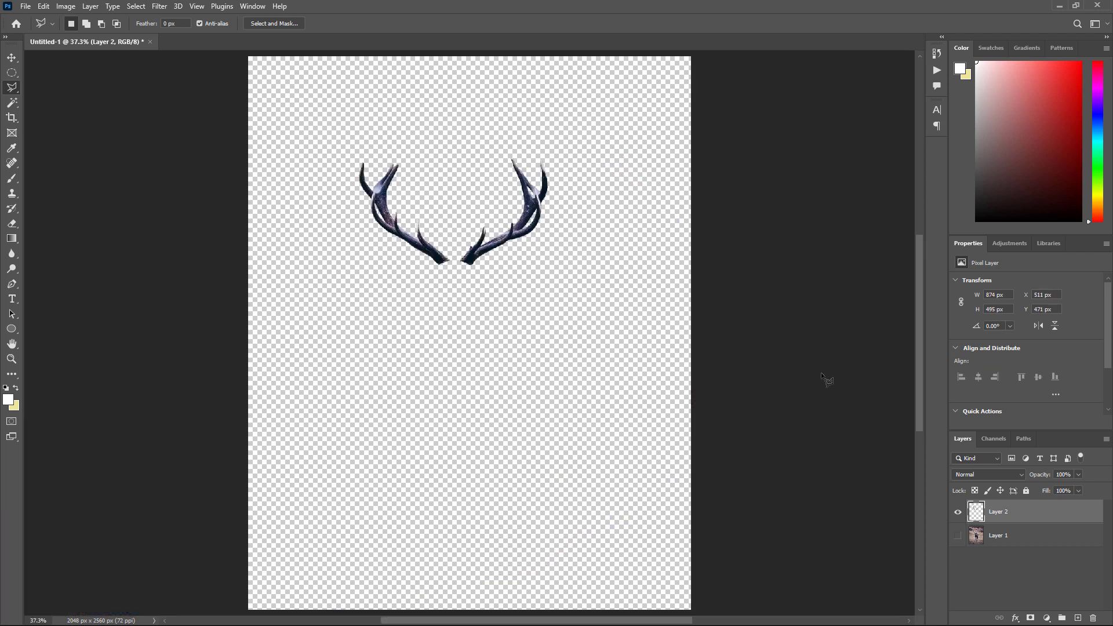
Show Layer 1 again and duplicate the antler cutout layer with the blend mode Linear Dodge (Add)
left_click(958, 535)
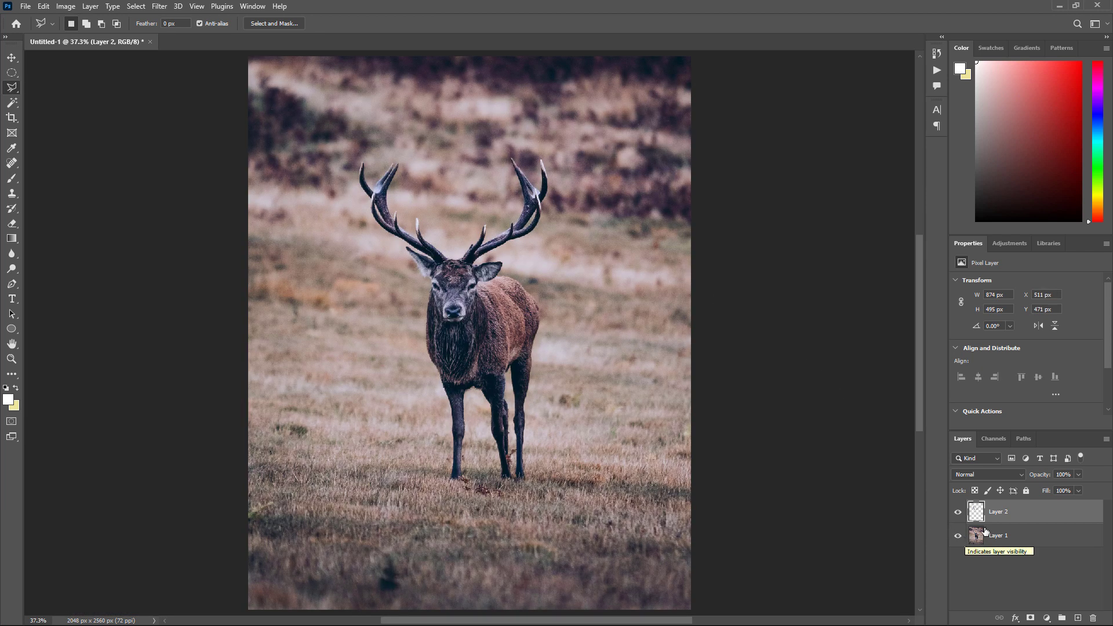
key("ctrl+j")
left_click(1005, 476)
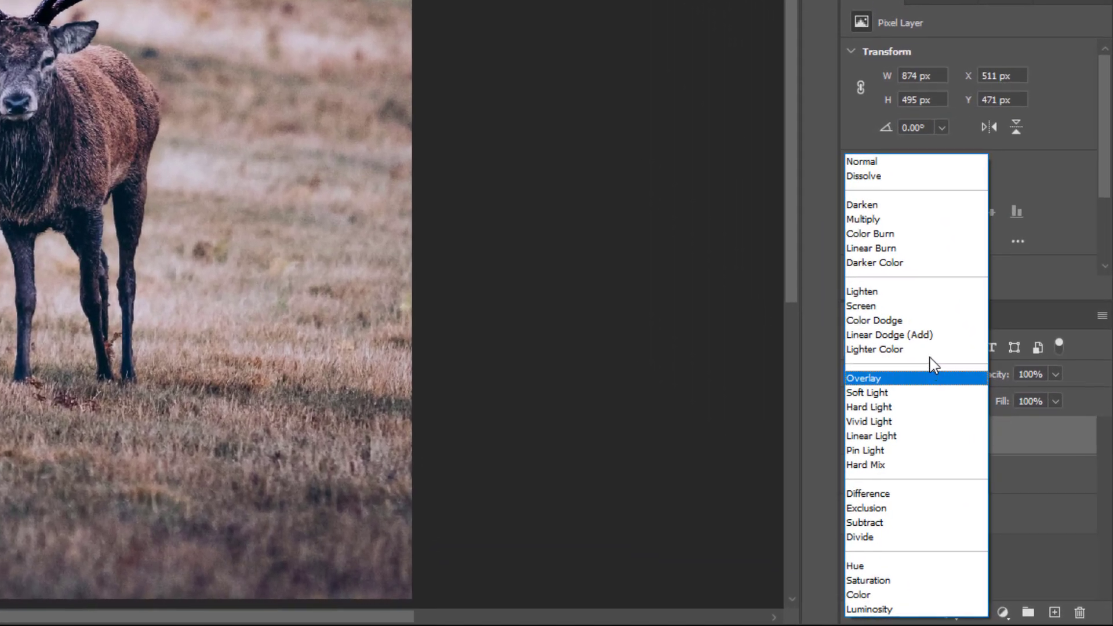
left_click(976, 454)
Add a Color Lookup adjustment directly above Layer 1 using the Moonlight.3DL 3D LUT
left_click(1009, 565)
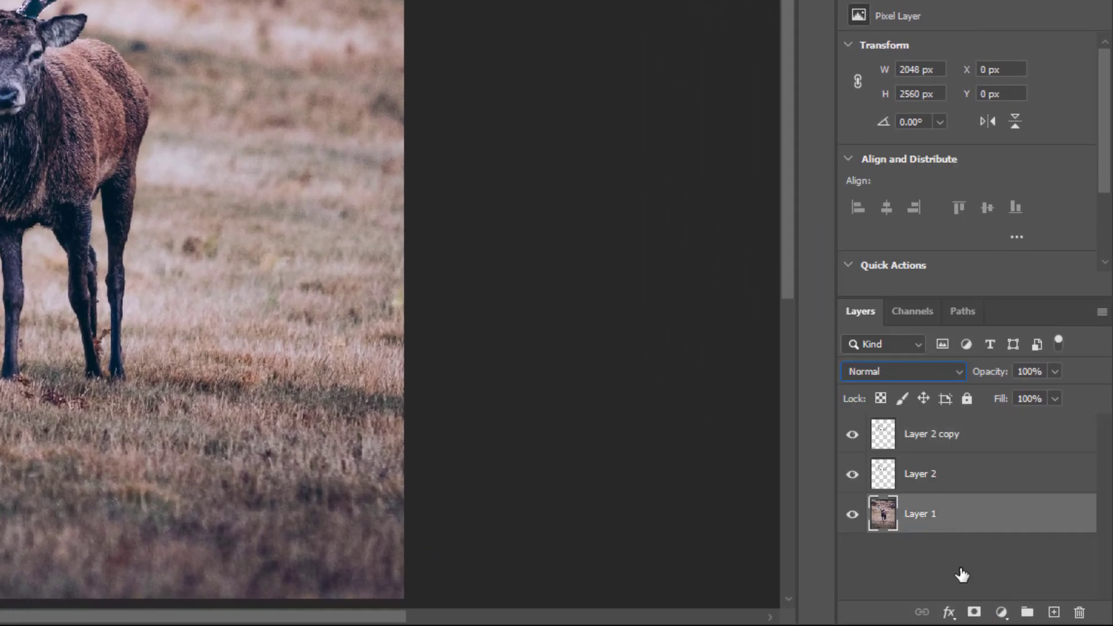
left_click(1001, 612)
left_click(1005, 514)
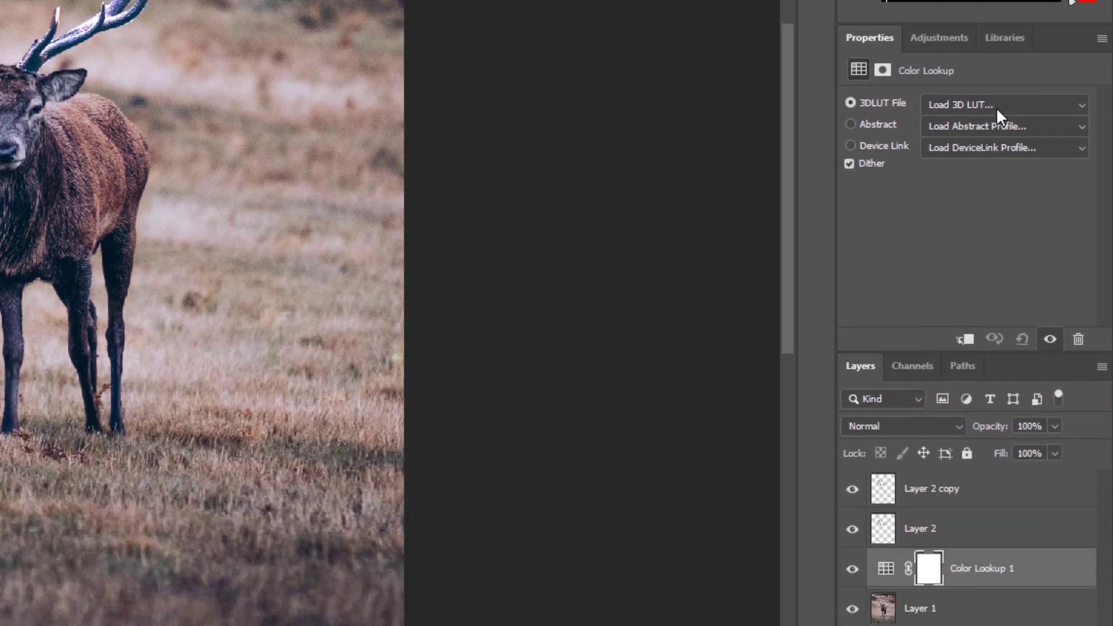
left_click(995, 355)
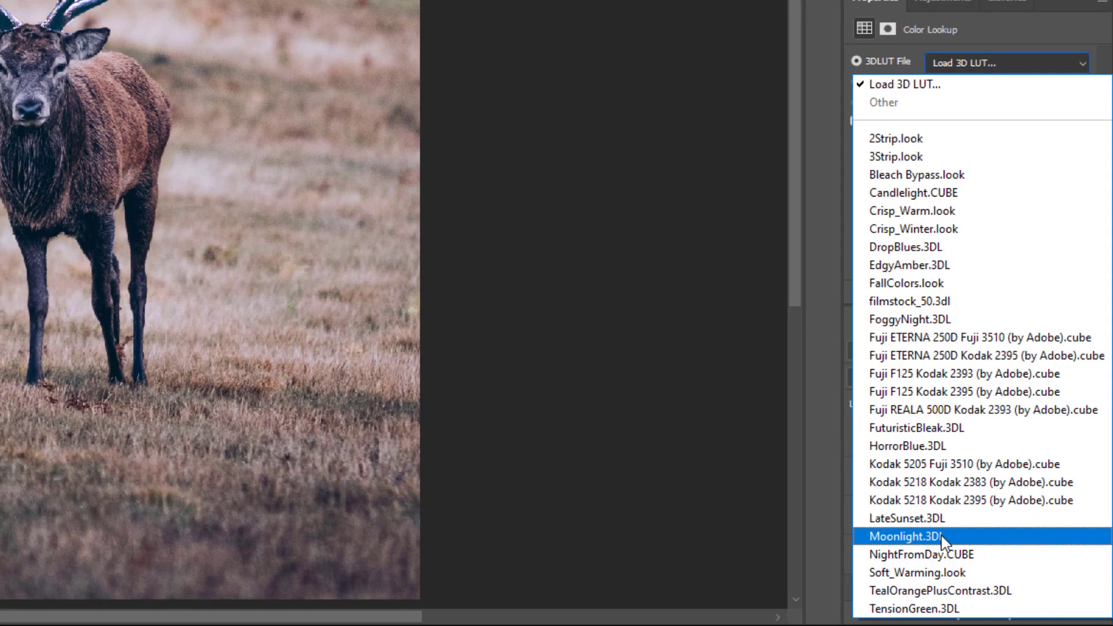
left_click(901, 534)
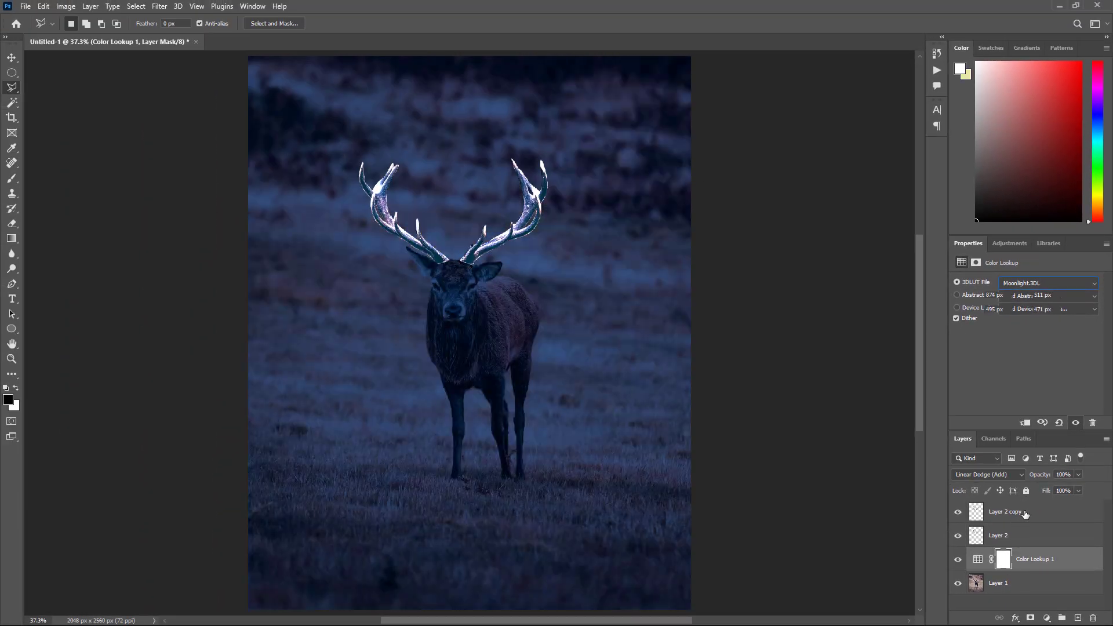
Convert the duplicated antler layer, Layer 2 copy, to a smart object
left_click(1025, 513)
right_click(1025, 513)
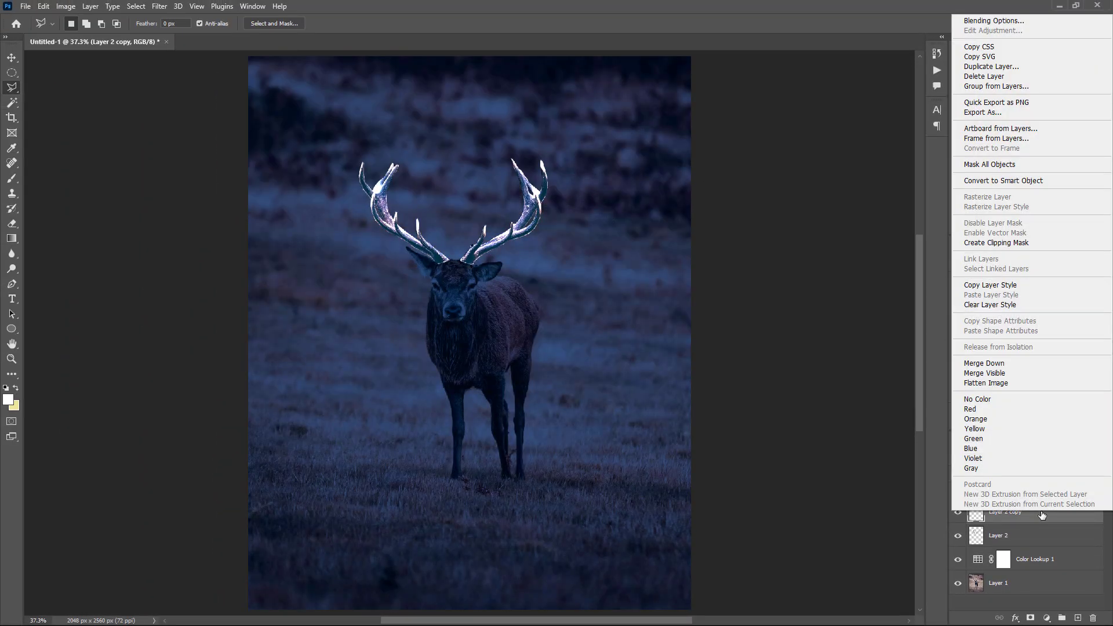
left_click(1003, 180)
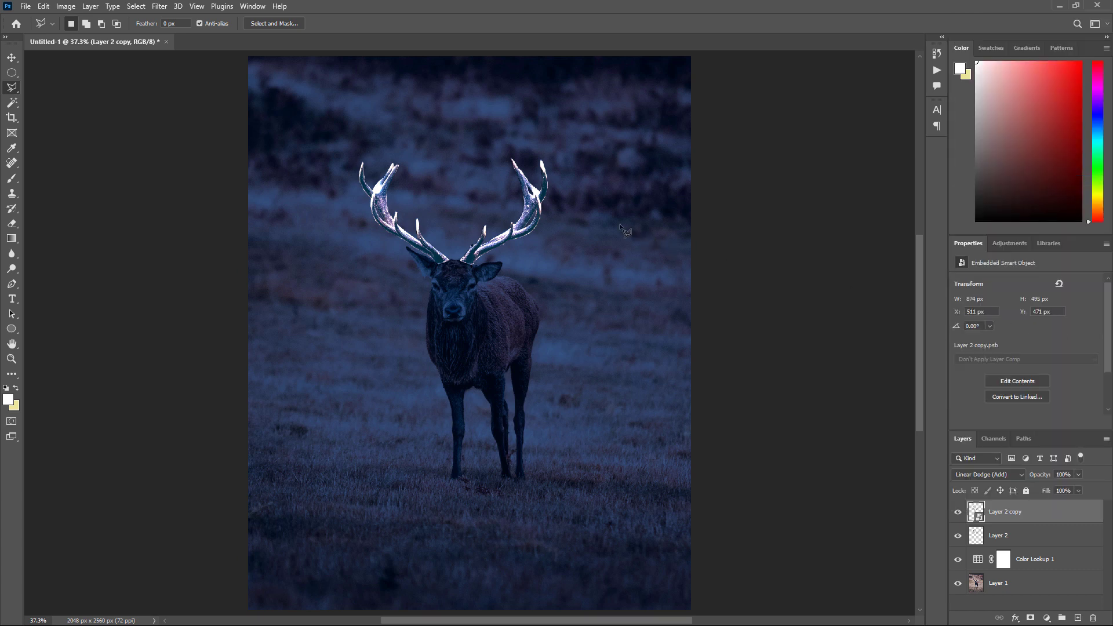
Apply a Gaussian Blur with a radius of 5 pixels to the antler smart object
left_click(165, 11)
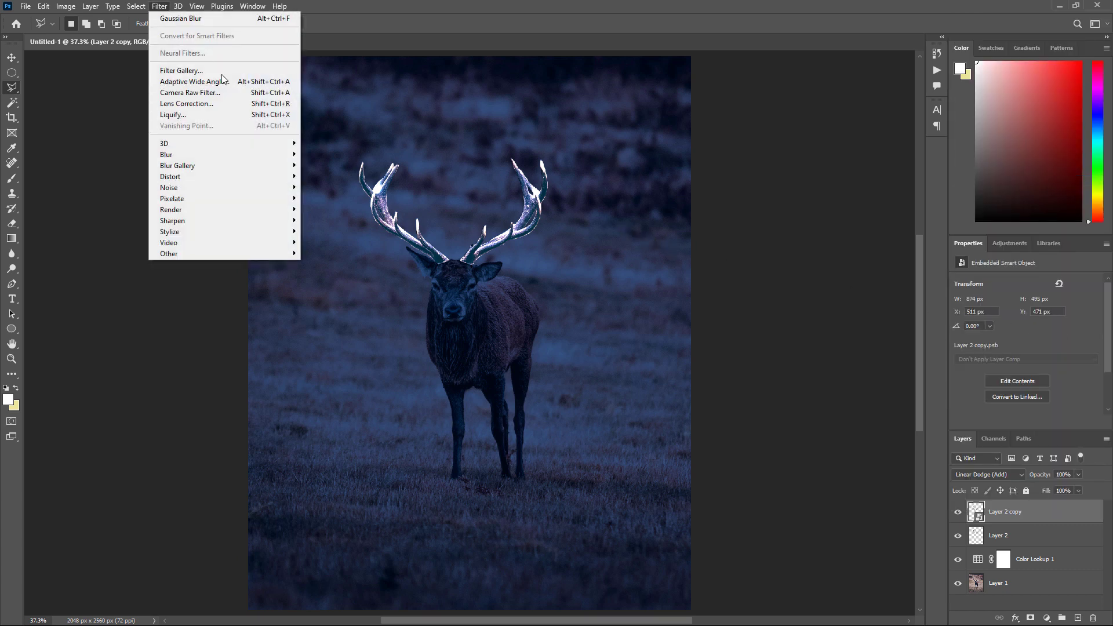
mouse_move(277, 155)
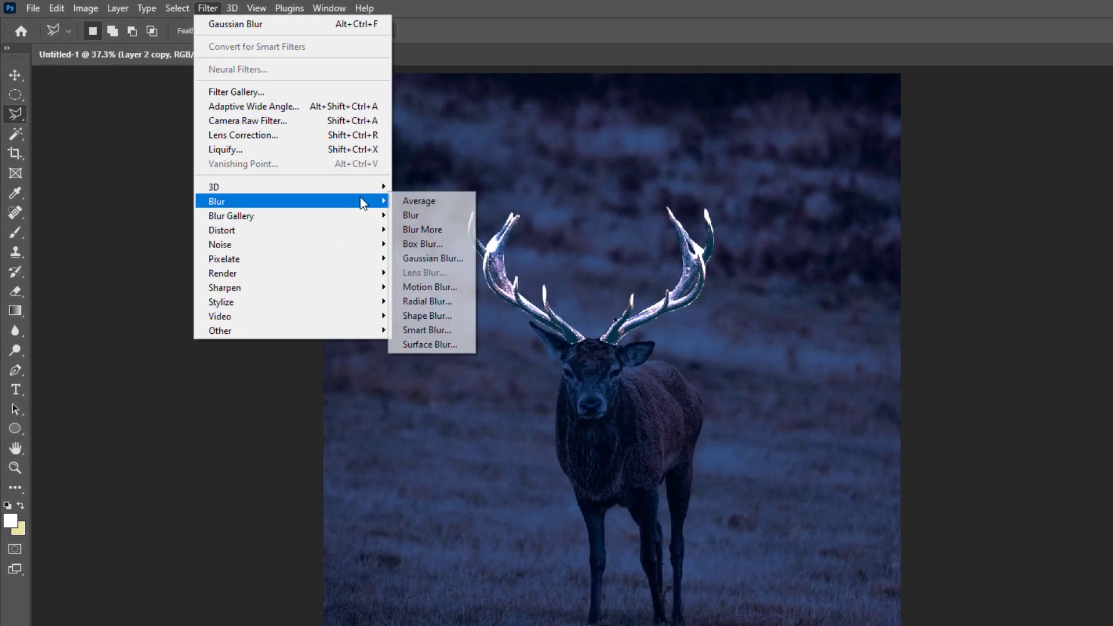
left_click(438, 256)
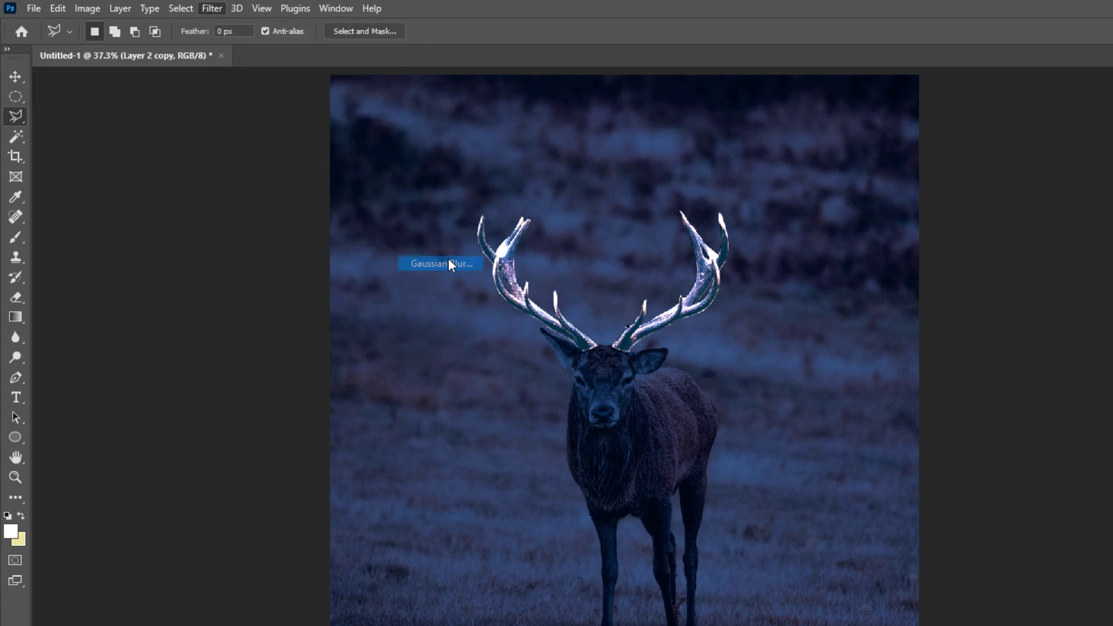
type("5")
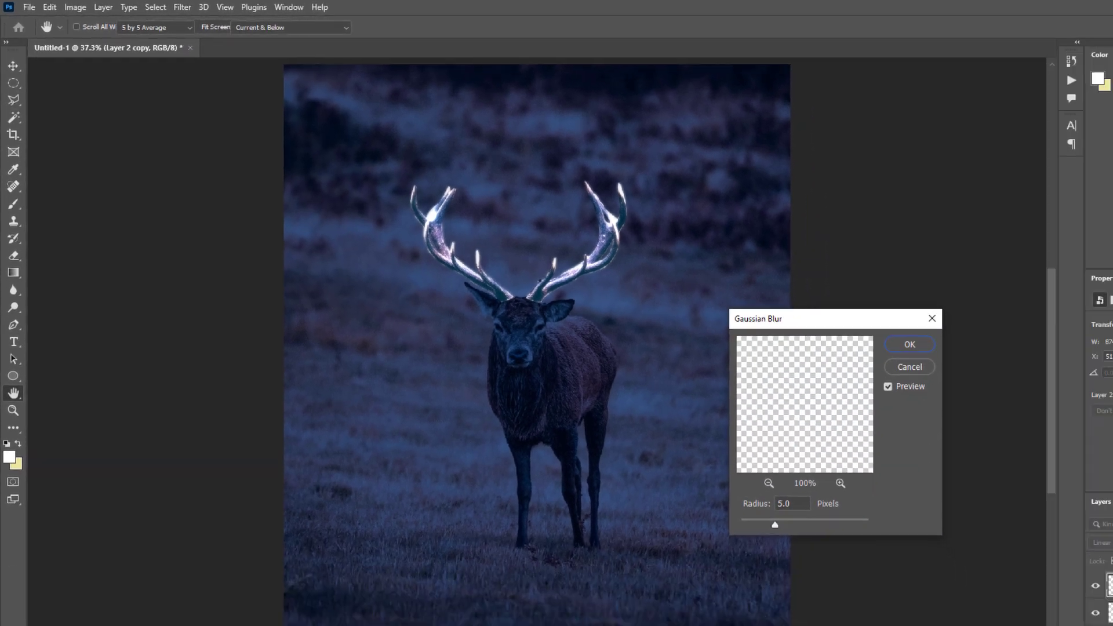
left_click(1049, 400)
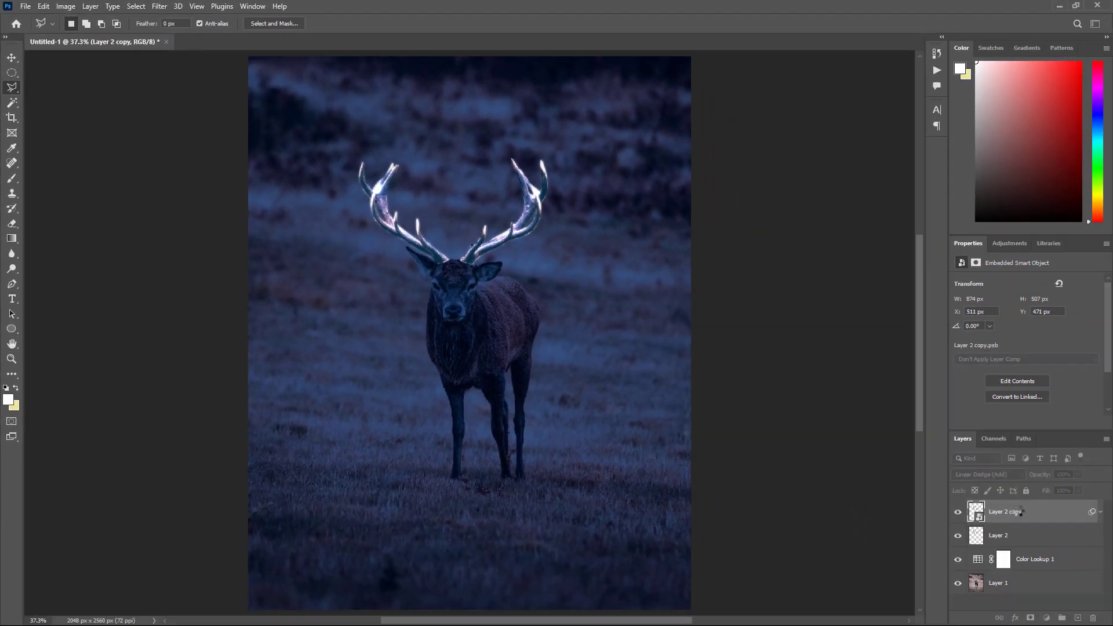
Duplicate the blurred antler layer and set the copy's Gaussian Blur radius to 20 pixels
key("ctrl+j")
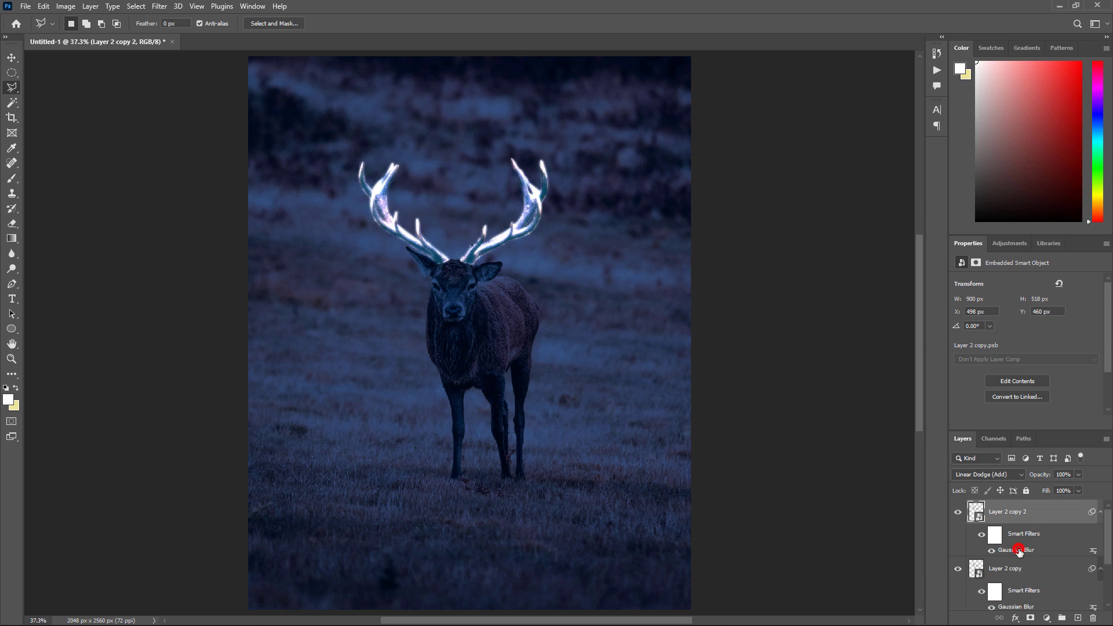
double_click(1019, 551)
type("20")
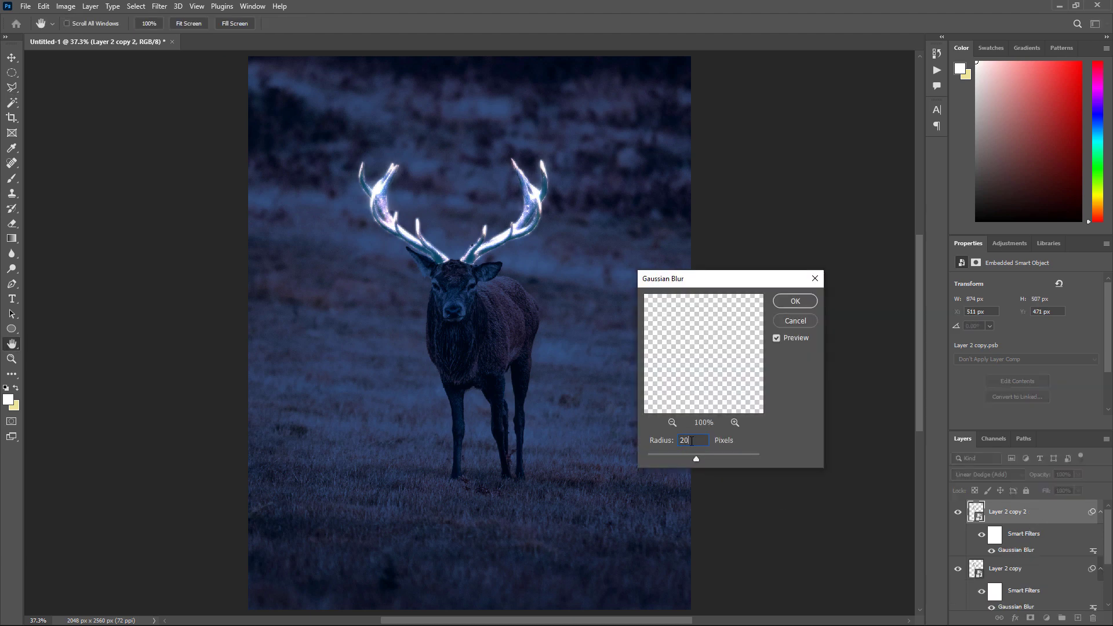
left_click(789, 304)
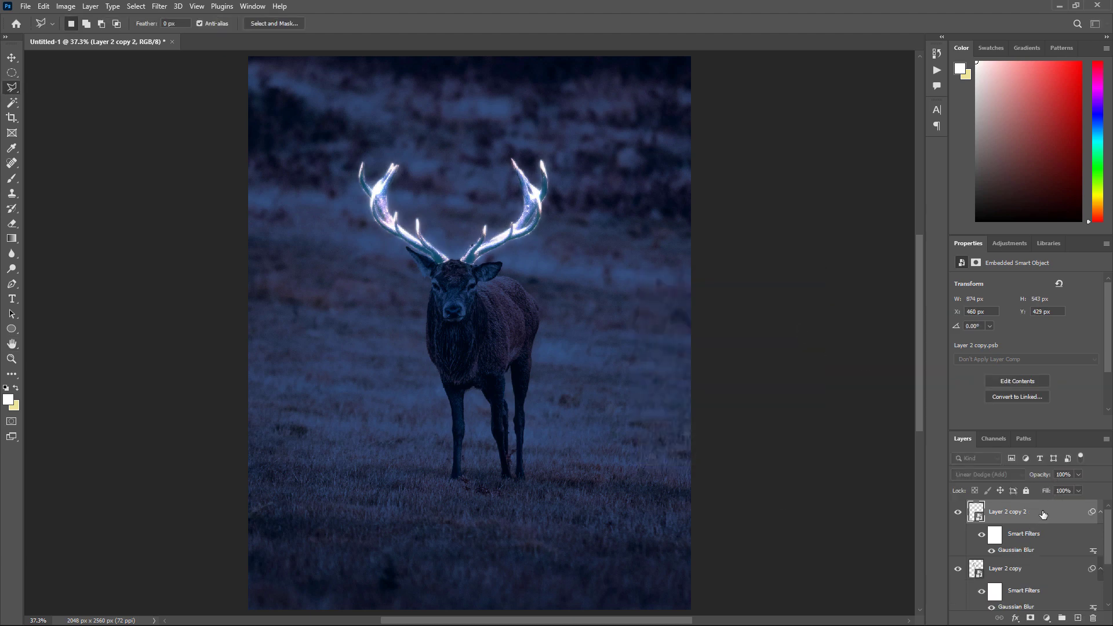
Duplicate the 20-pixel blur layer and set the new copy's Gaussian Blur radius to 60 pixels
key("ctrl+j")
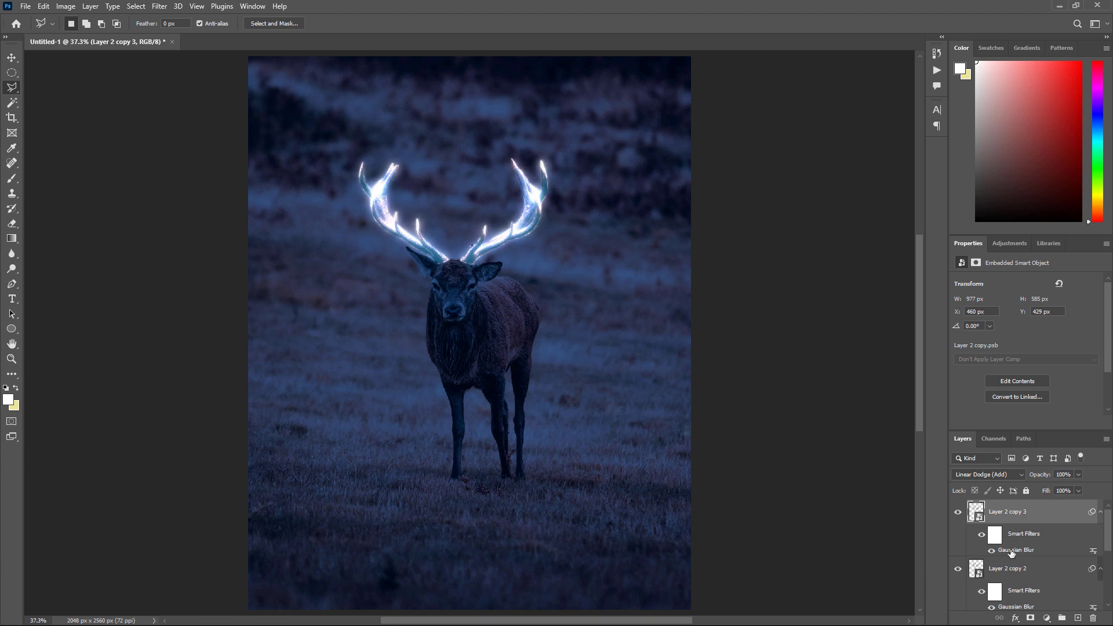
double_click(1010, 551)
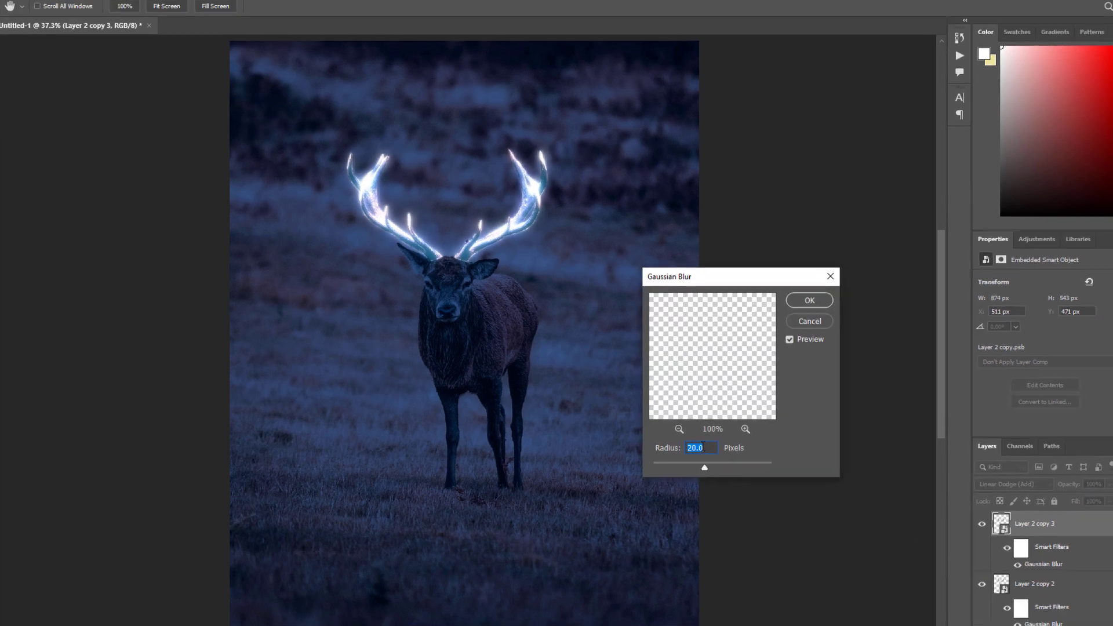
type("60")
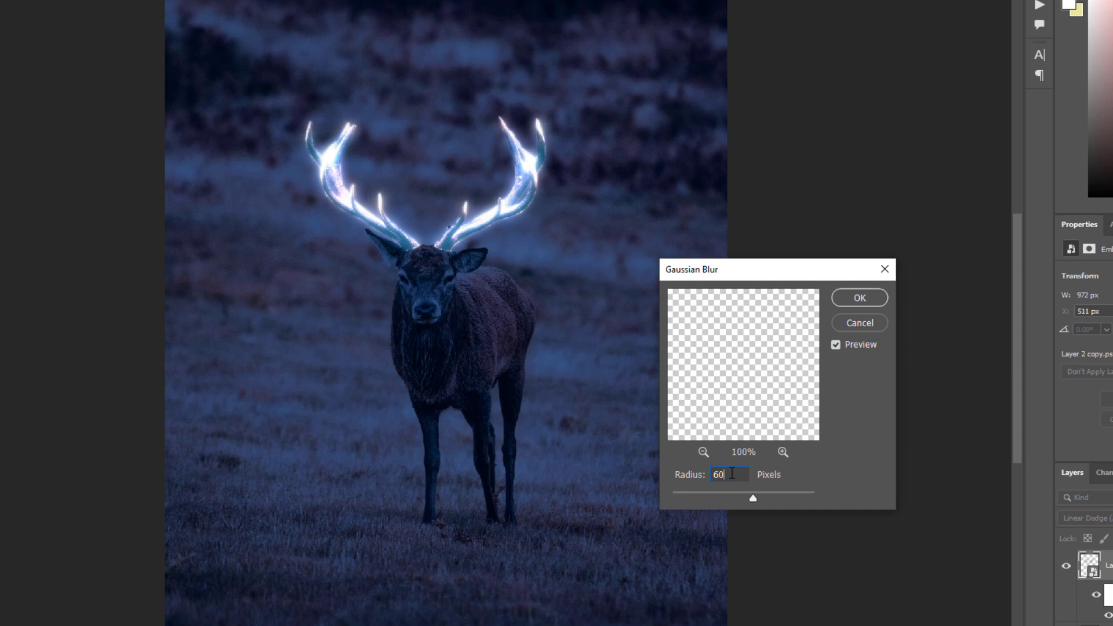
key("Return")
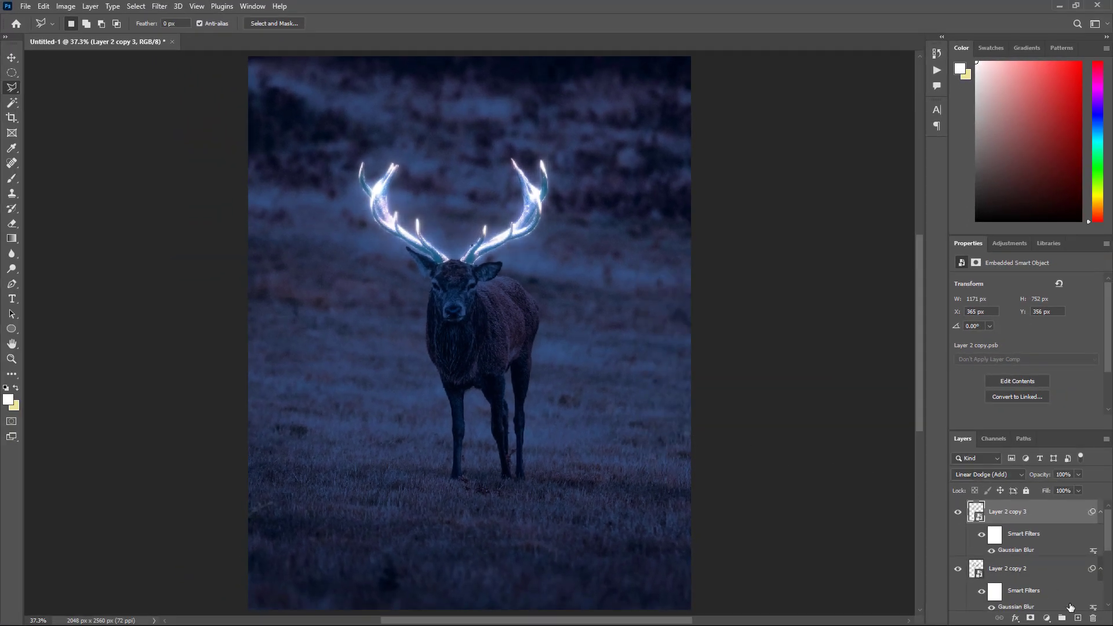
Add an empty layer above the glow layers and set the Brush tool's flow to 20%
left_click(1078, 618)
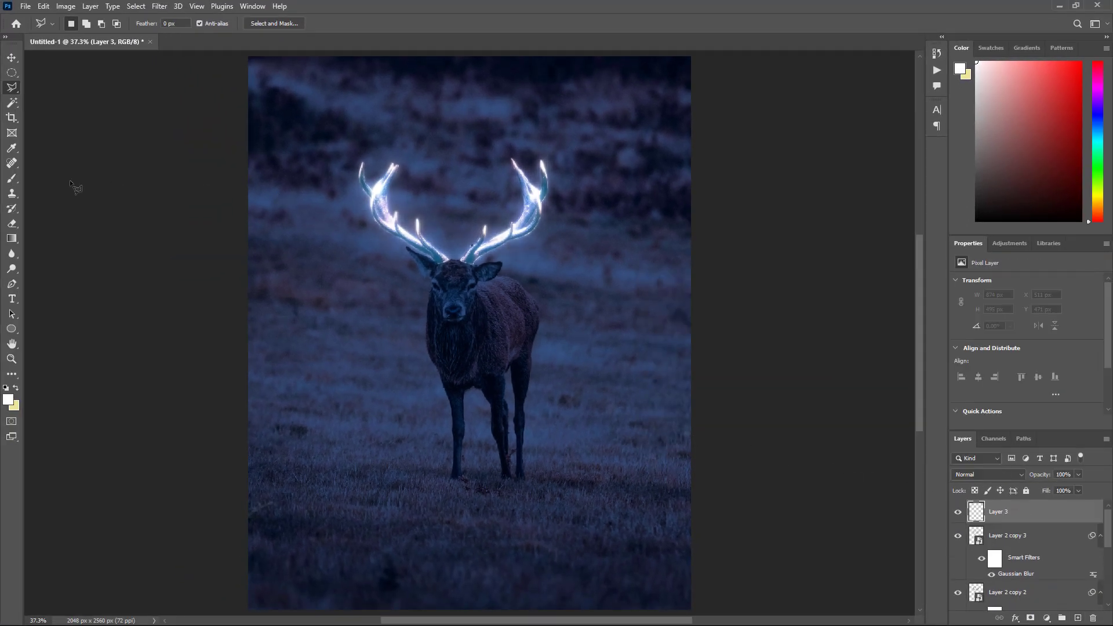
left_click(12, 178)
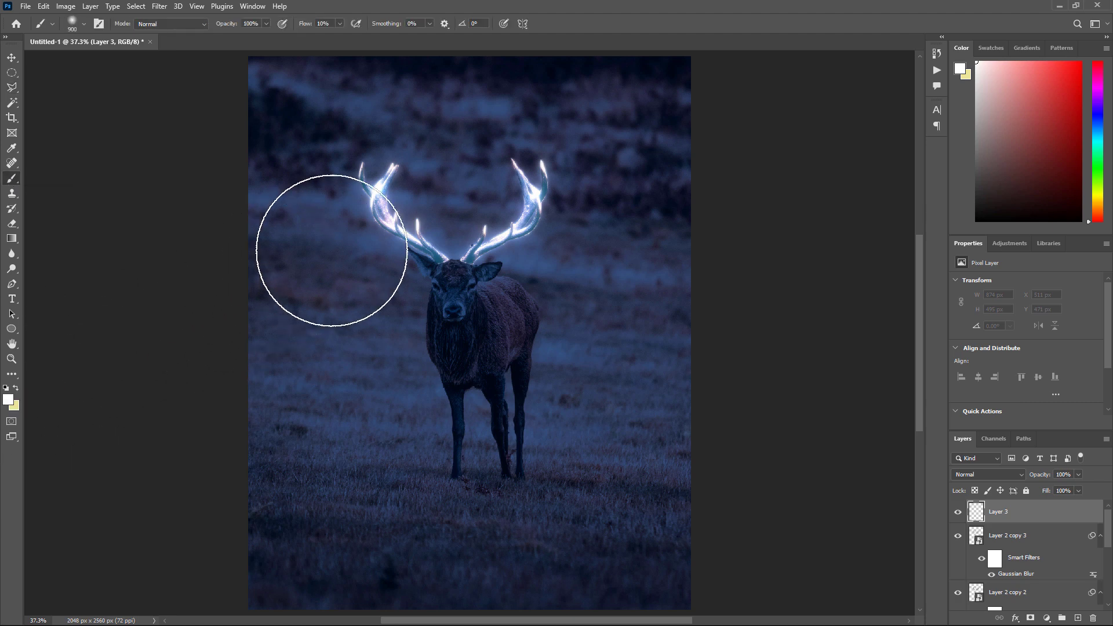
key("shift+2")
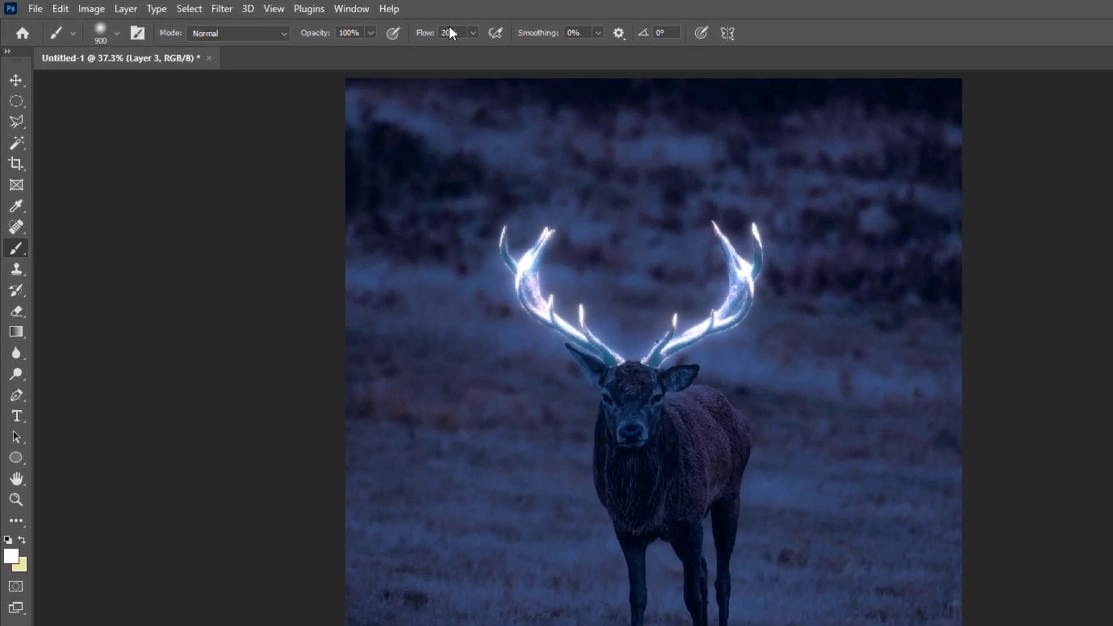
Set the brush flow to 100% and dab soft white light over each antler with an 800 px brush
left_click(323, 23)
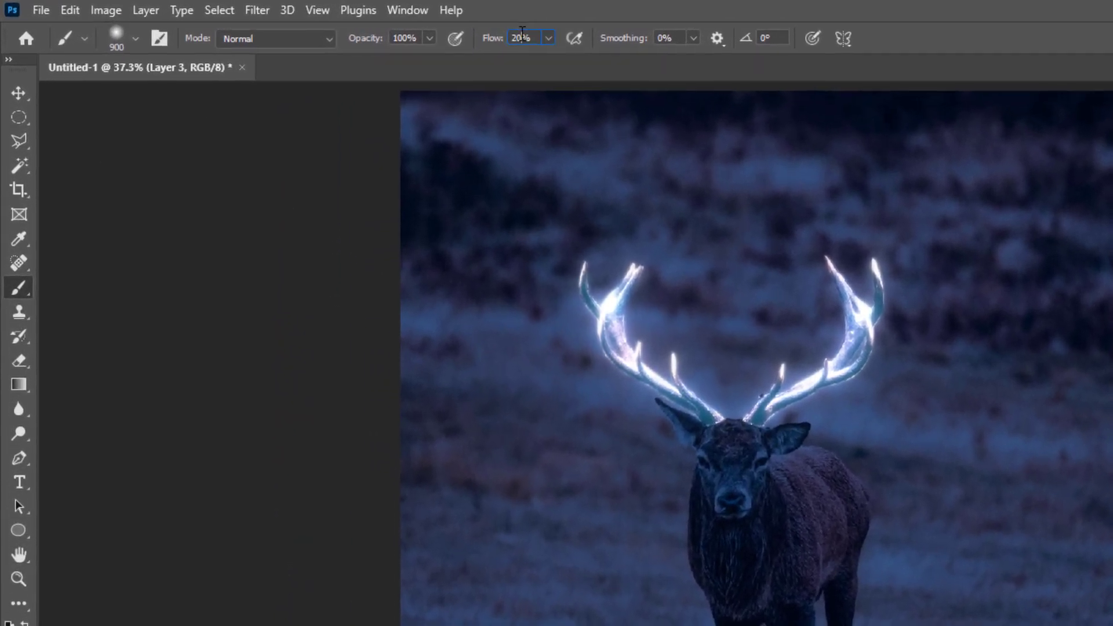
type("100")
key("Return")
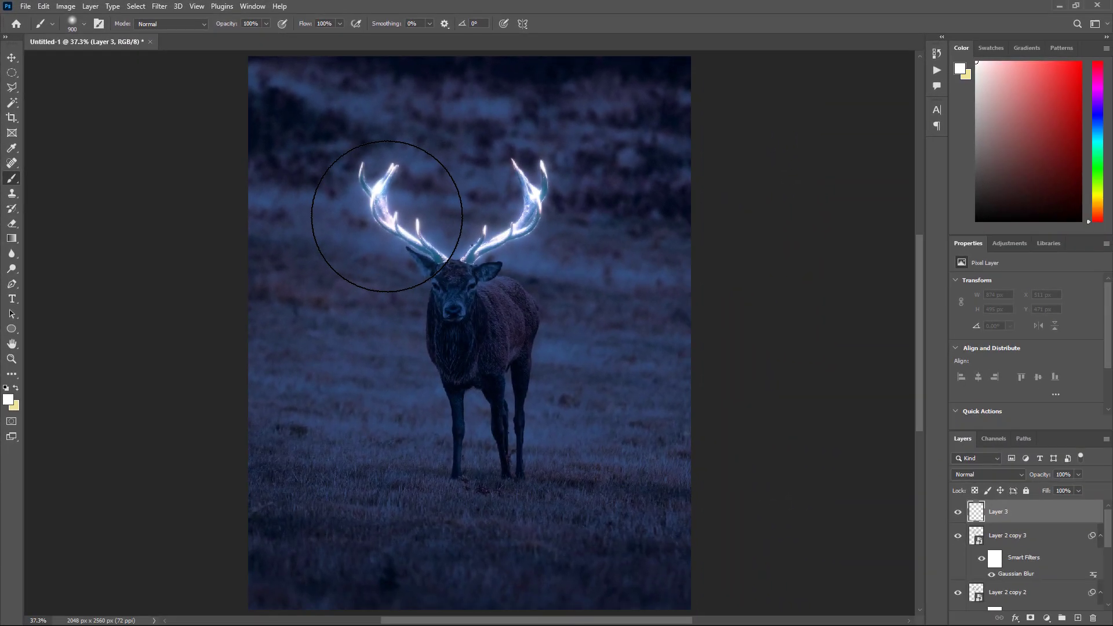
key("bracketleft")
left_click(398, 208)
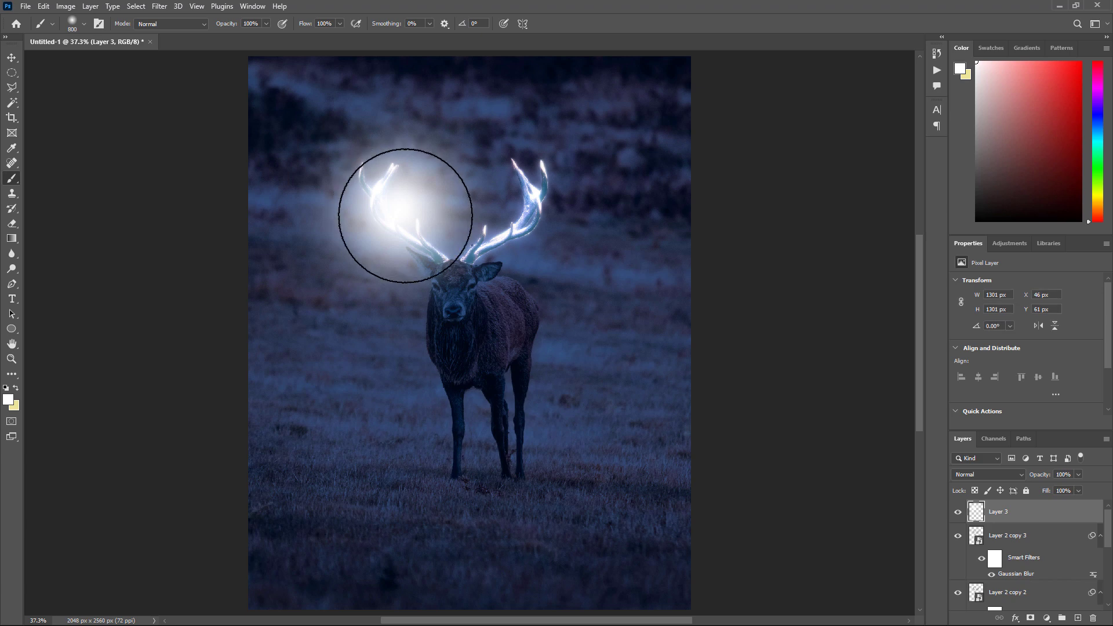
left_click(513, 201)
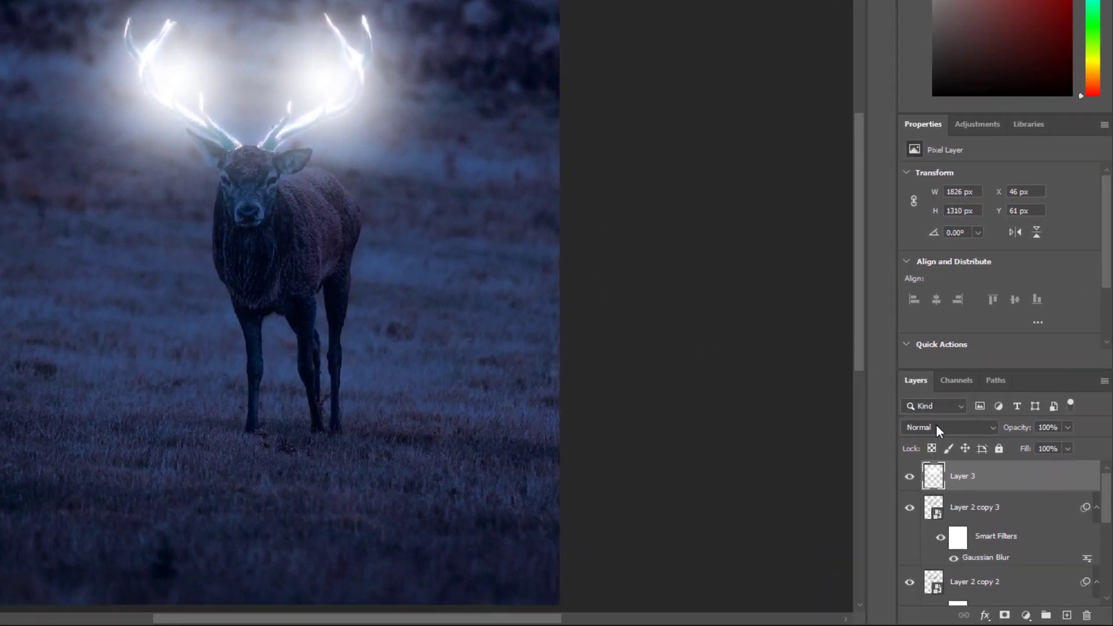
Set the white glow layer's blend mode to Overlay and its fill to 35%
left_click(971, 471)
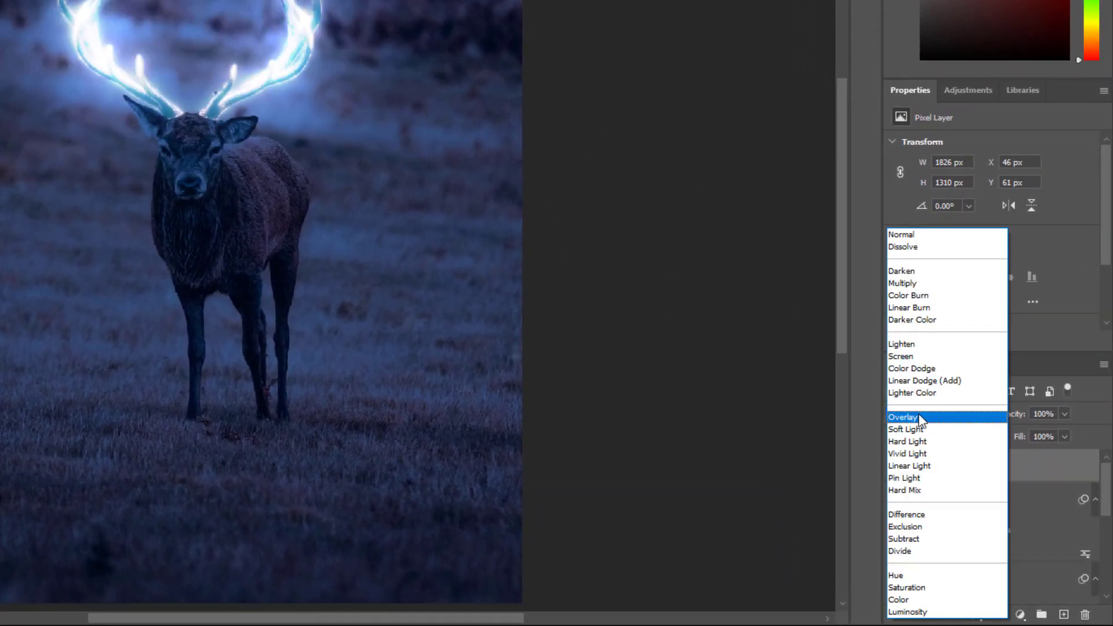
left_click(971, 472)
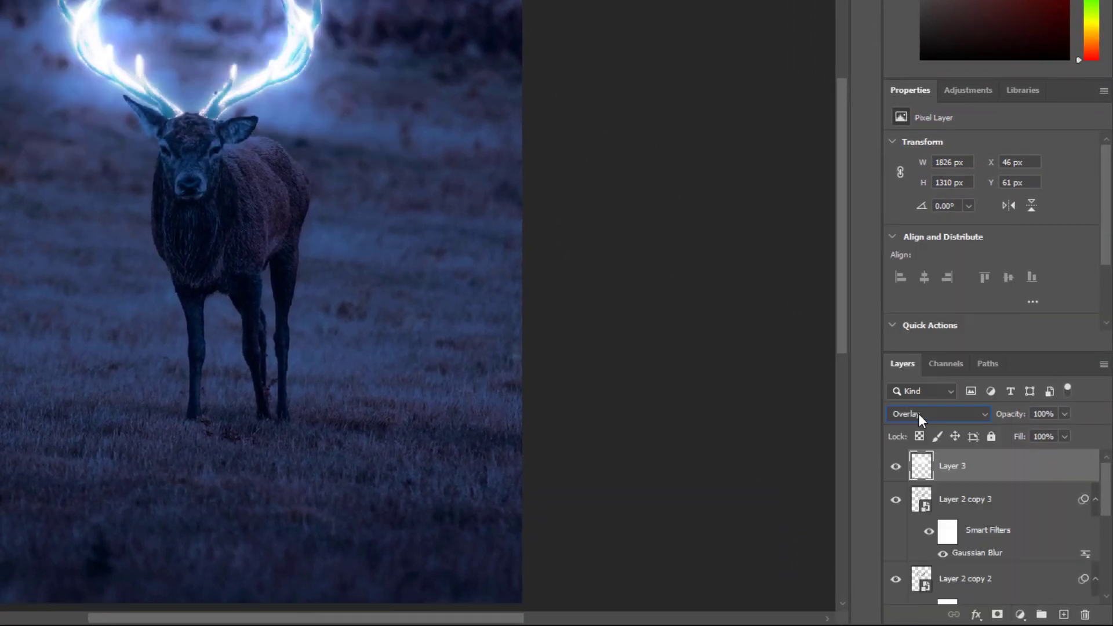
left_click(1036, 436)
type("35")
key("Return")
Group all the antler and glow layers from Layer 3 down to Layer 2
scroll(1043, 470, "down", 5)
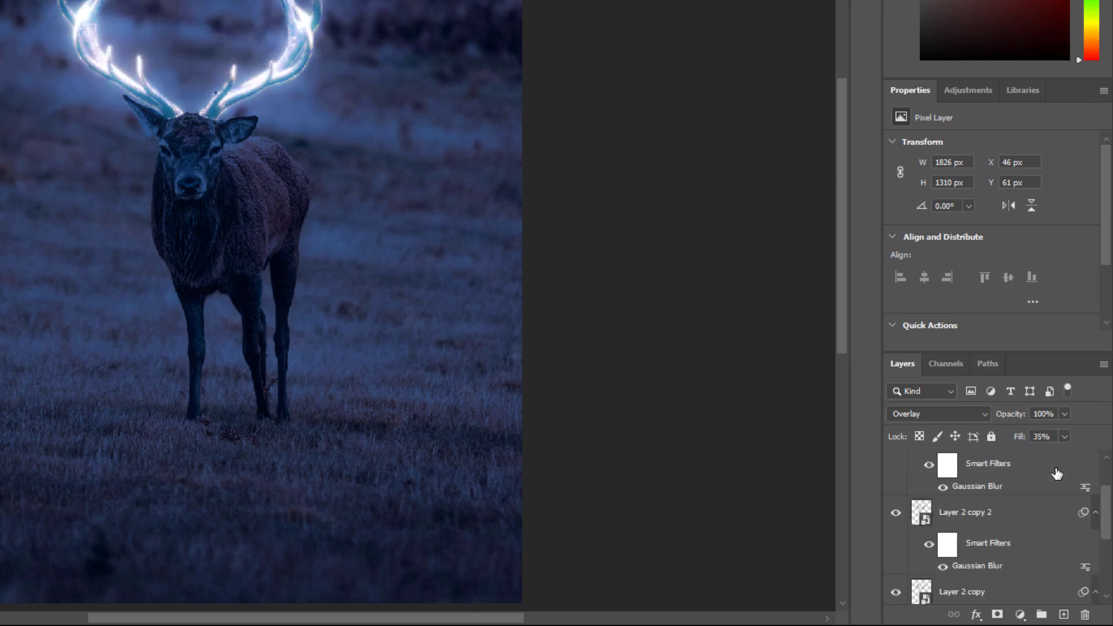
left_click(1035, 555, "shift")
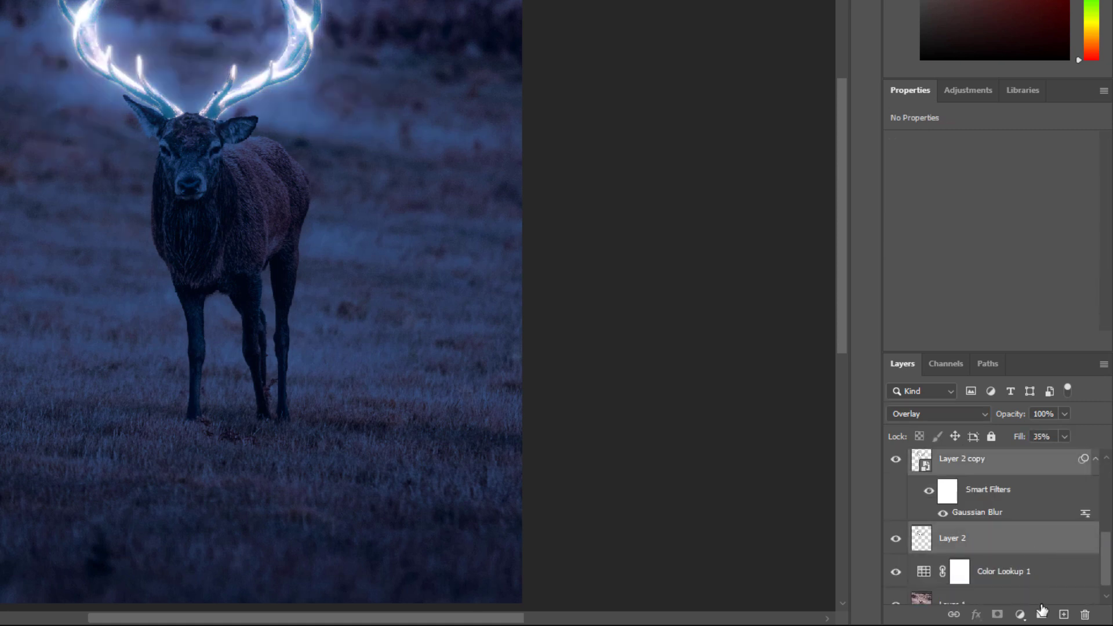
left_click(1042, 612)
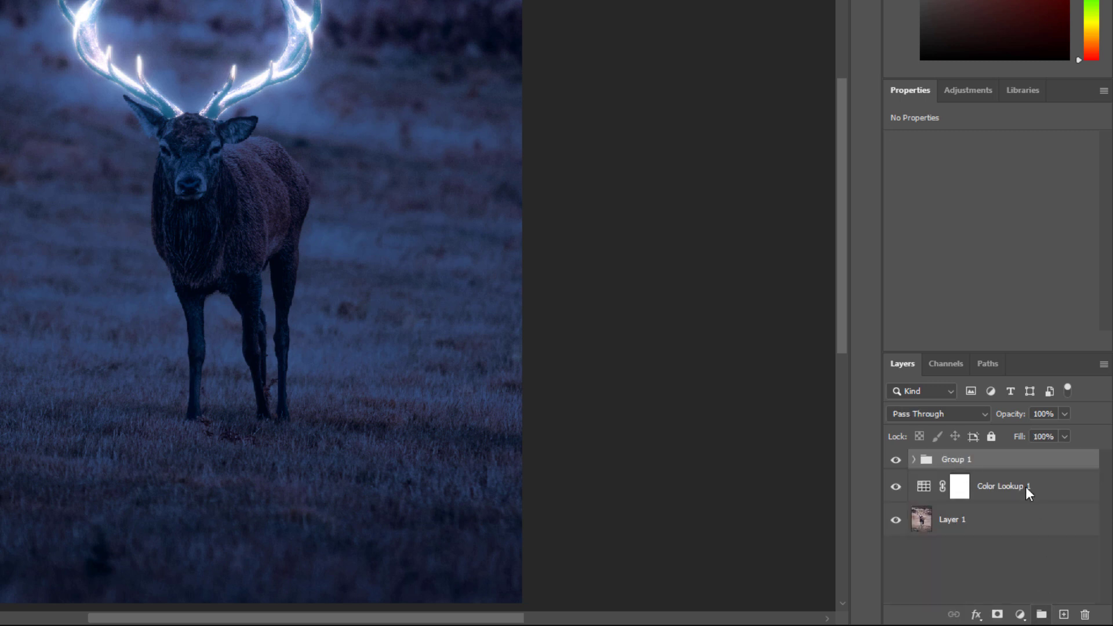
Add a Hue/Saturation adjustment above the antler group, turn on Colorize and clip it to the group
left_click(1018, 613)
left_click(1041, 459)
left_click(976, 291)
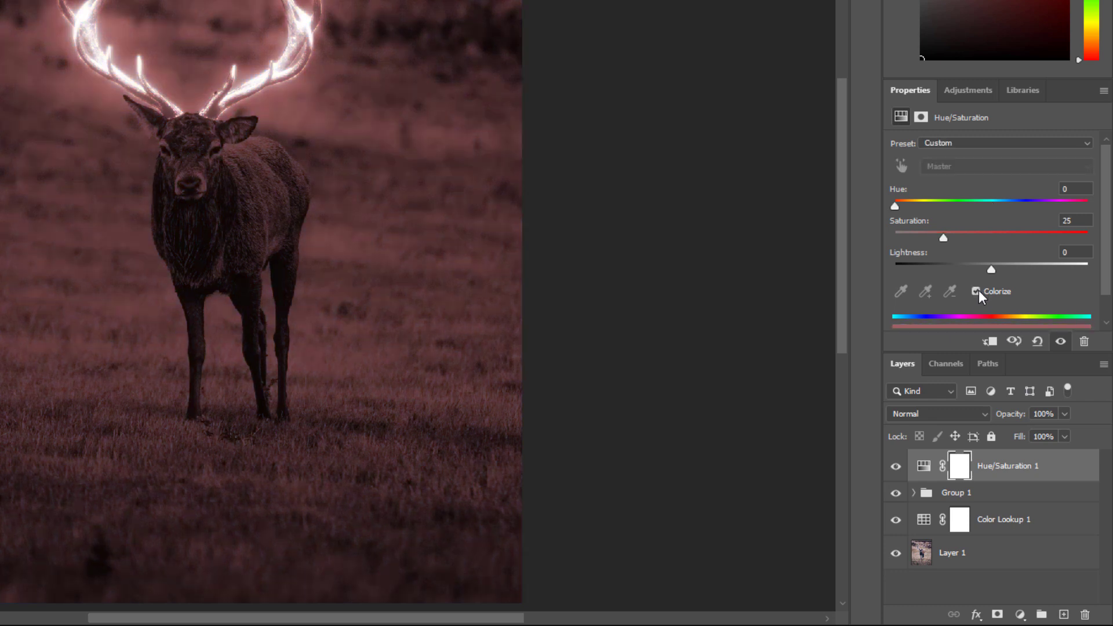
left_click(989, 342)
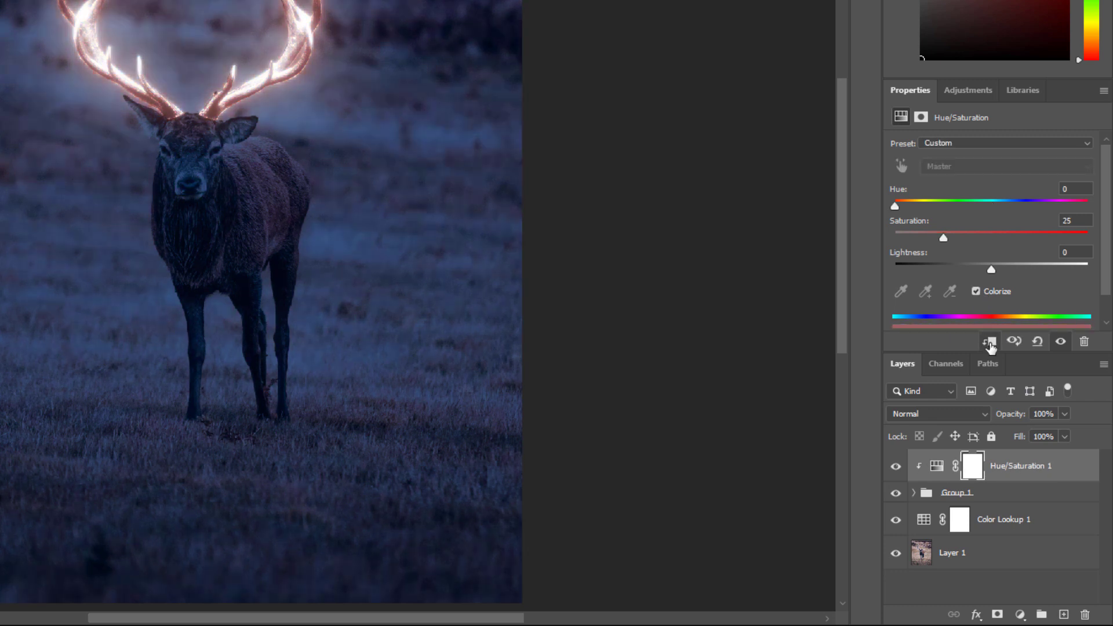
Set the antler colorization to hue 53 and saturation 80
left_click(922, 206)
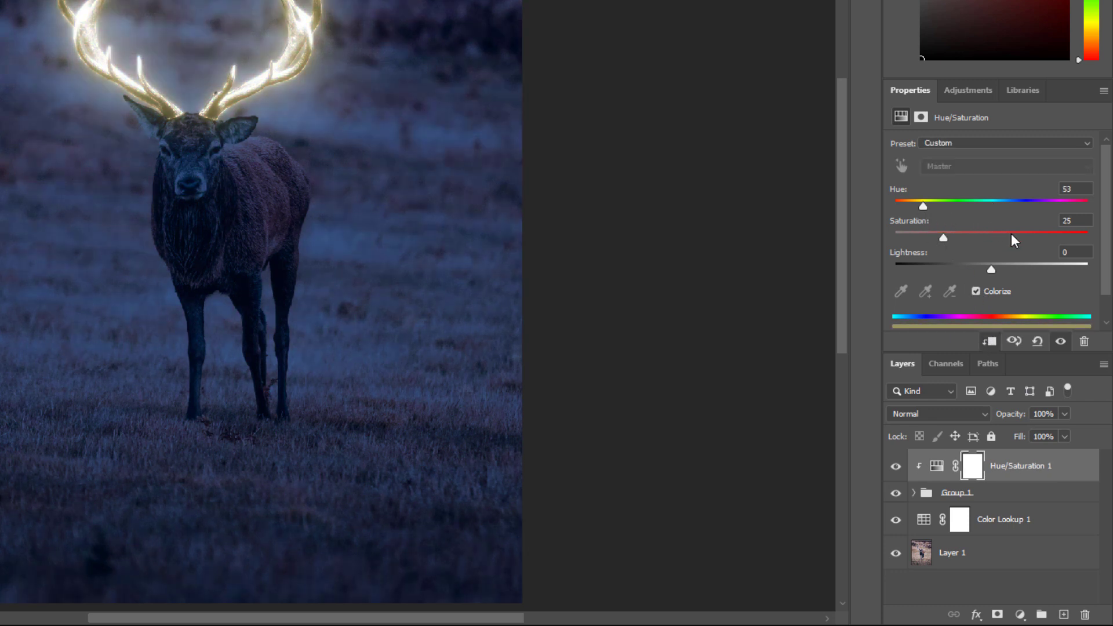
left_click(1060, 235)
double_click(1065, 223)
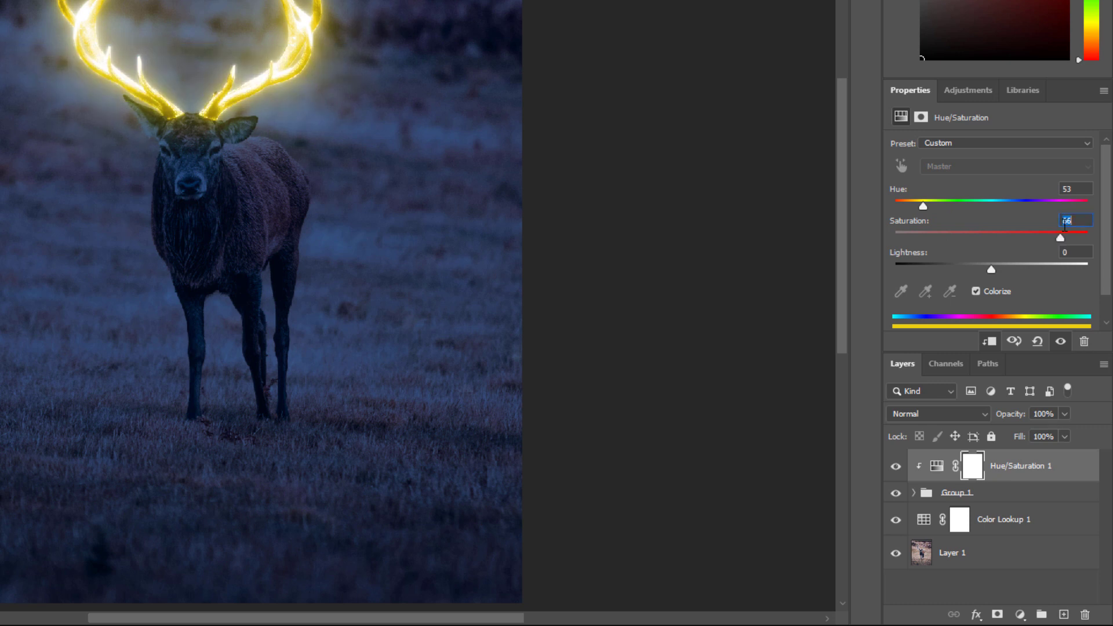
type("80")
key("Return")
Add an empty layer on top and sample the antler's golden yellow as the foreground colour
left_click(1064, 616)
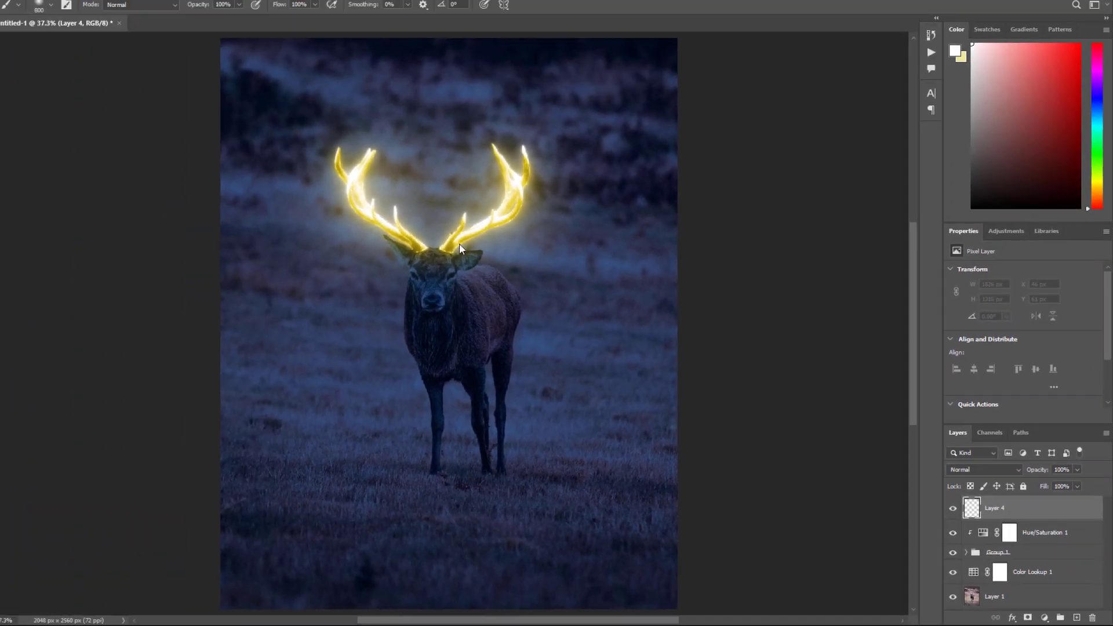
scroll(506, 328, "up", 5)
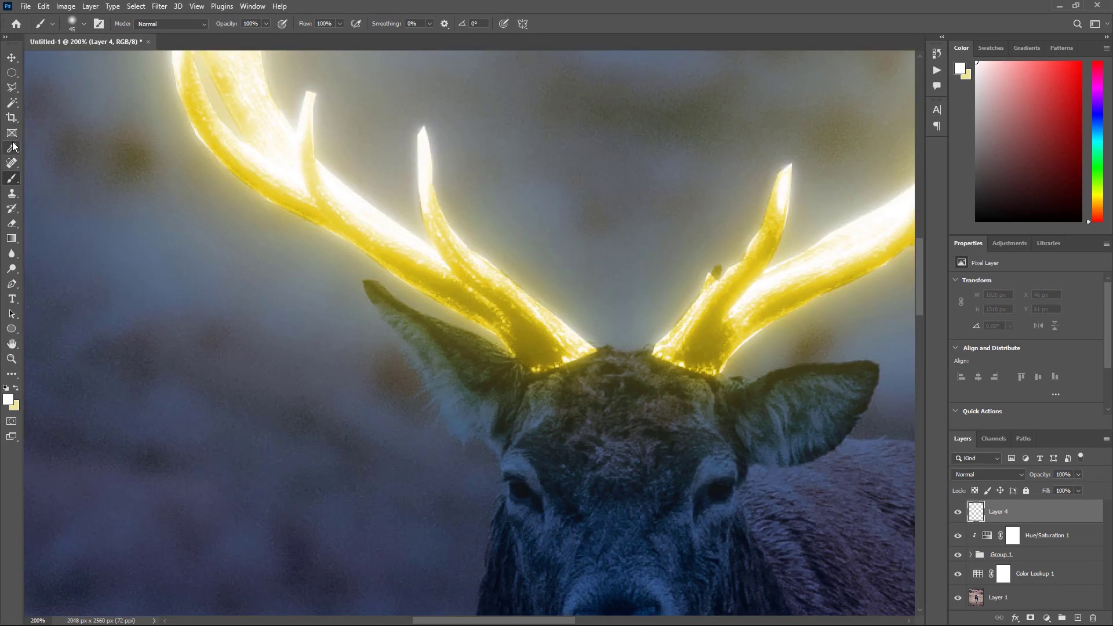
left_click(12, 148)
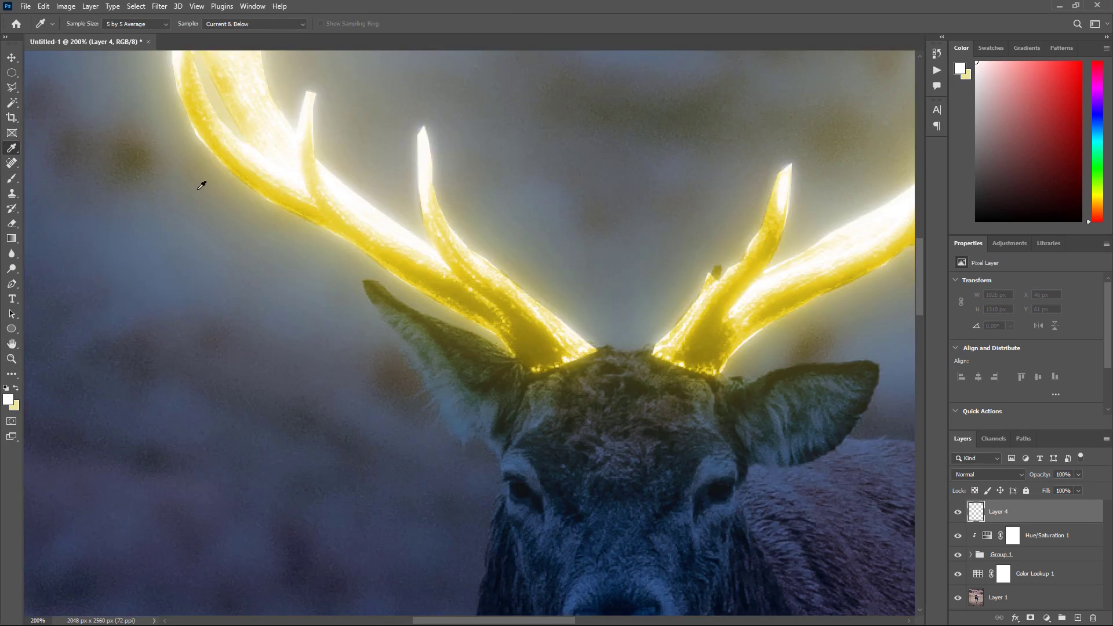
left_click(451, 277)
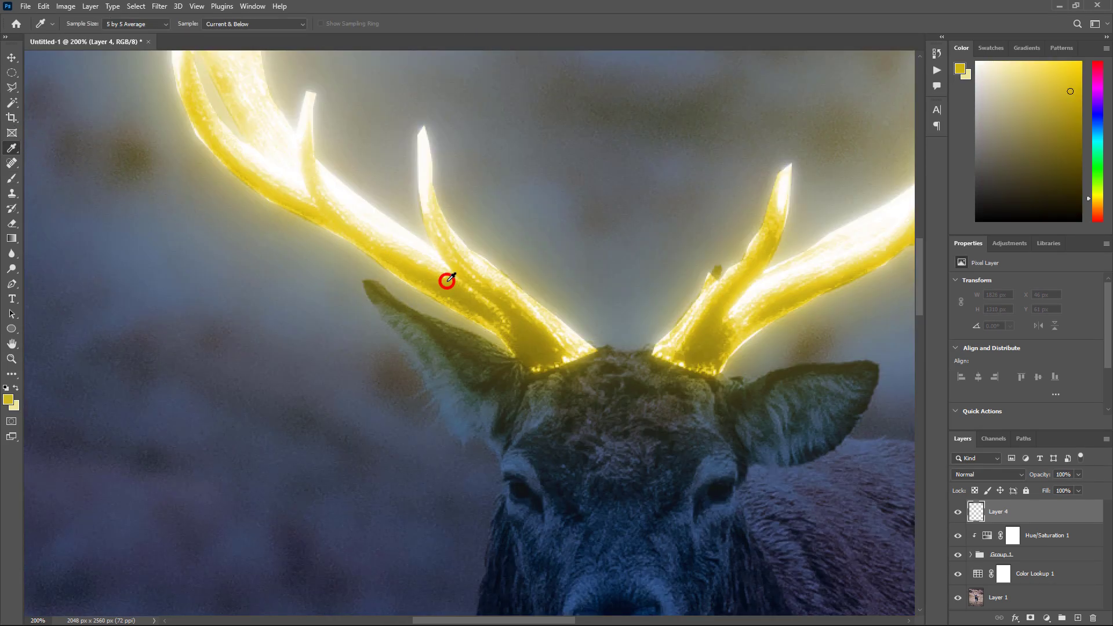
Paint a thin yellow rim along the ears and top of the head with a small brush at 15% flow
left_click(8, 179)
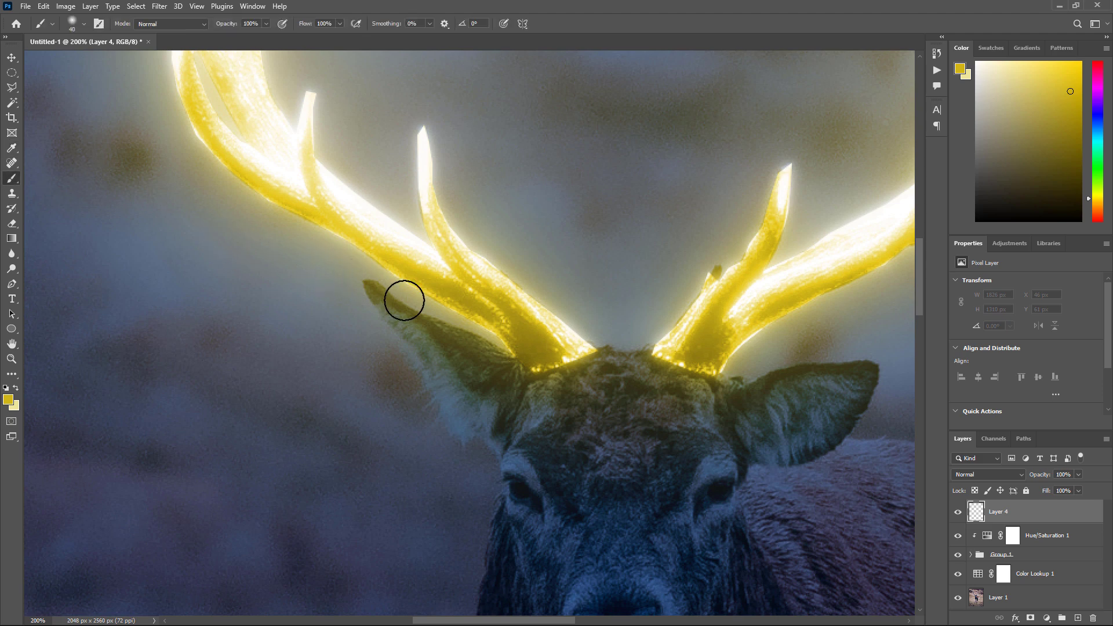
key("[")
double_click(323, 25)
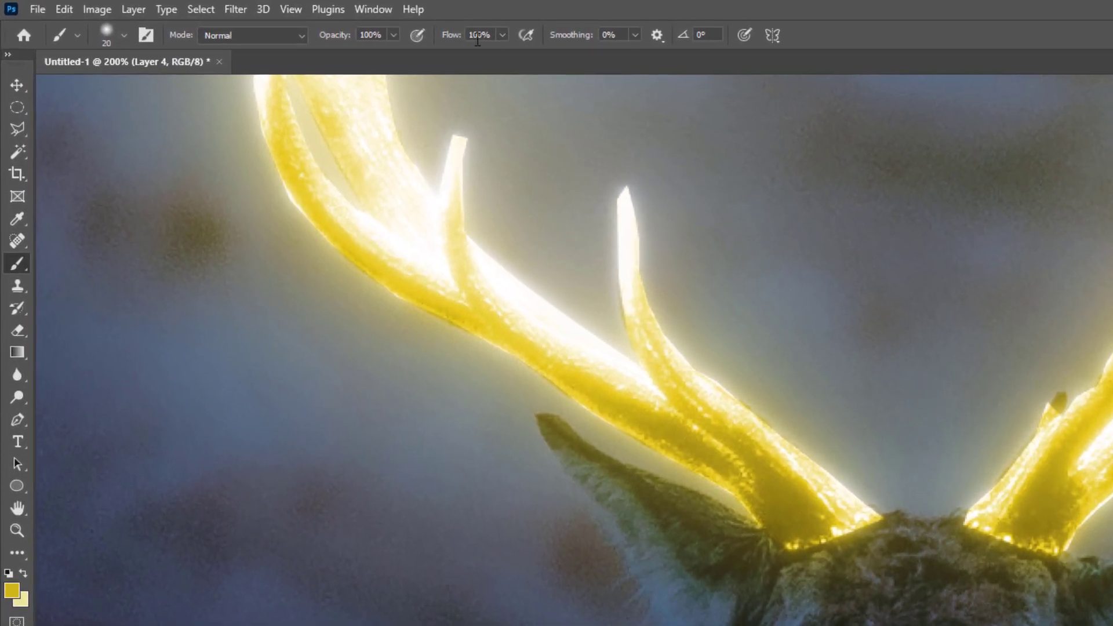
type("1")
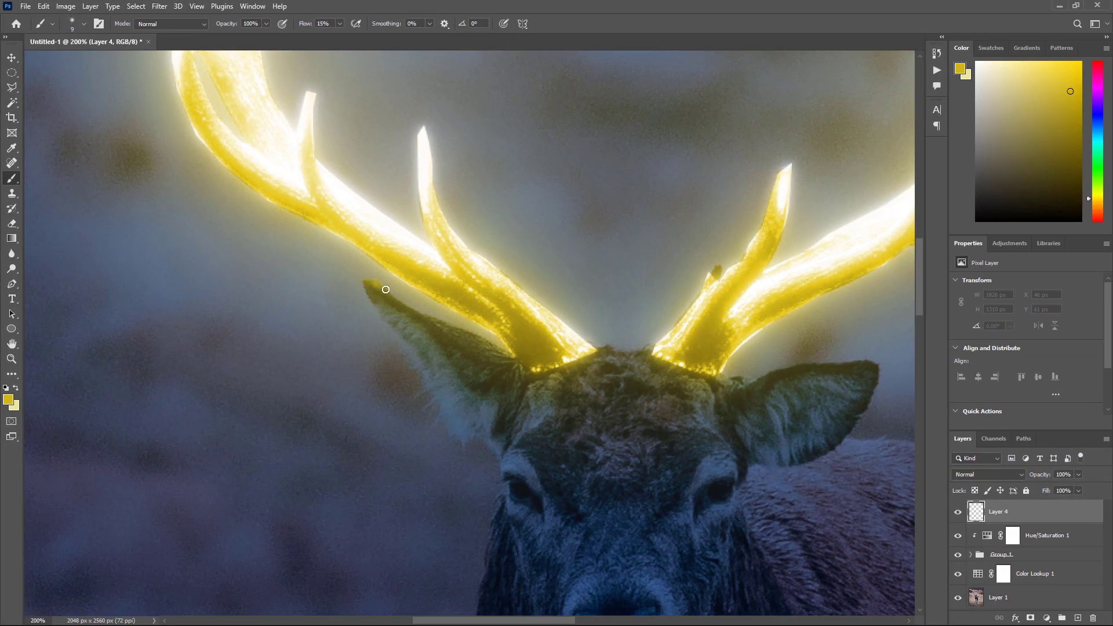
mouse_move(402, 308)
left_mouse_down()
mouse_move(439, 332)
mouse_move(463, 331)
mouse_move(465, 367)
mouse_move(499, 359)
mouse_move(444, 324)
mouse_move(503, 353)
mouse_move(407, 309)
mouse_move(514, 370)
mouse_move(642, 356)
mouse_move(709, 394)
mouse_move(852, 363)
mouse_move(770, 377)
mouse_move(502, 374)
left_mouse_up()
left_click_drag(616, 392, 350, 374)
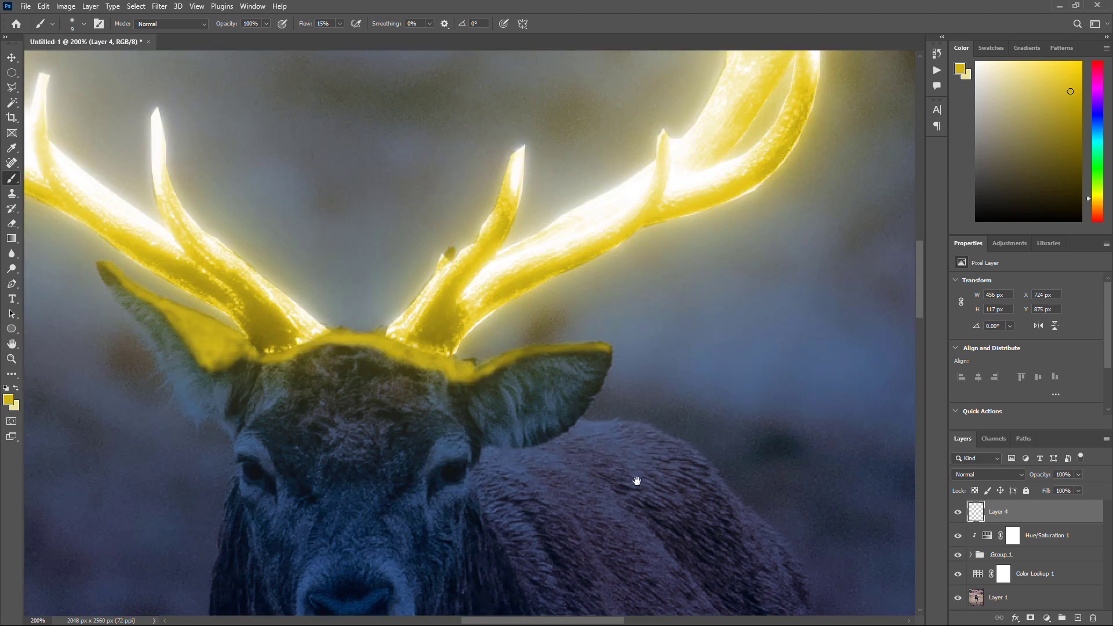
Enlarge the brush to 50 px and paint a yellow light patch over the deer's back, redoing the faulty stroke
key("bracketright")
key("bracketright")
key("bracketright")
key("bracketright")
key("bracketright")
mouse_move(610, 442)
left_mouse_down()
mouse_move(671, 468)
mouse_move(574, 563)
left_mouse_up()
mouse_move(715, 534)
left_mouse_down()
mouse_move(675, 425)
mouse_move(646, 465)
mouse_move(755, 492)
left_mouse_up()
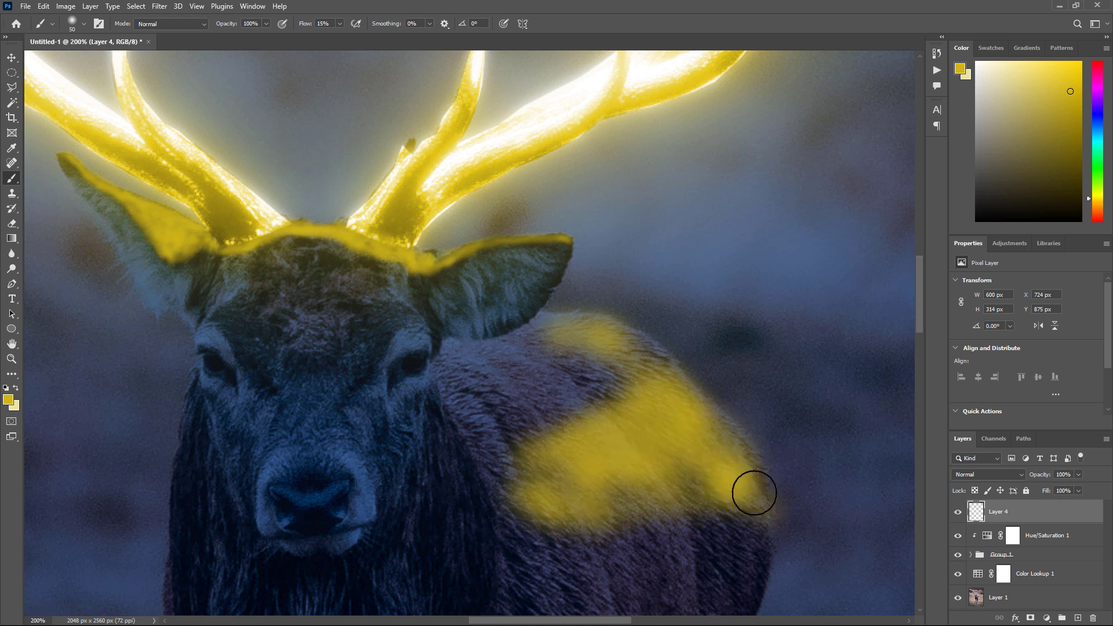
key("ctrl+z")
left_click_drag(652, 440, 745, 490)
mouse_move(695, 515)
left_mouse_down()
mouse_move(603, 363)
mouse_move(745, 474)
mouse_move(633, 470)
left_mouse_up()
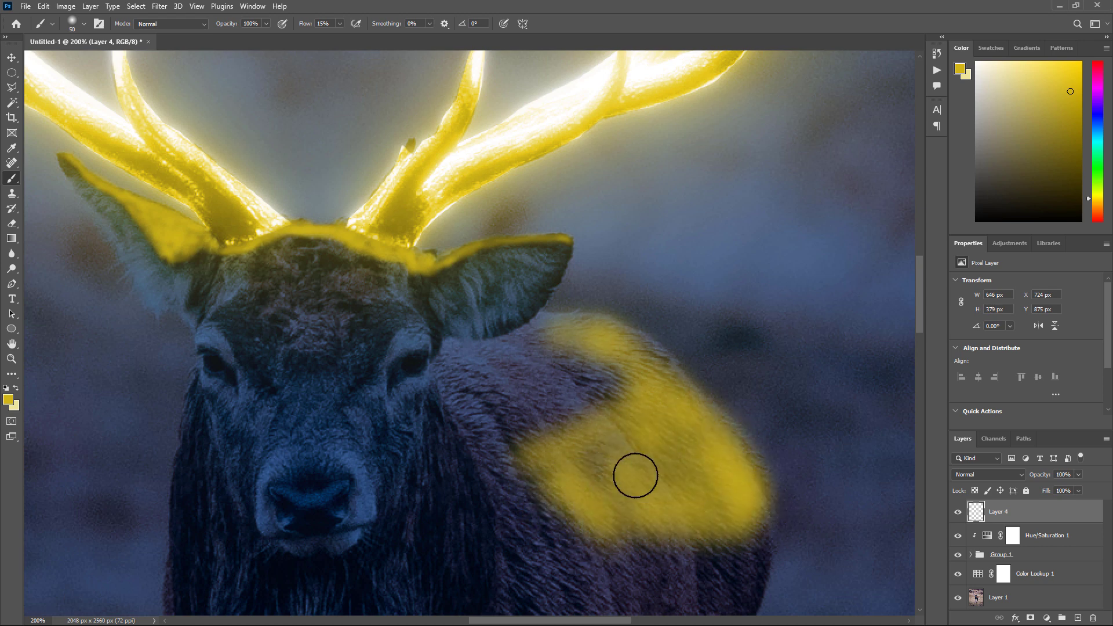
Soften the yellow patch on the deer's back with the Eraser at 20% flow
left_click(13, 225)
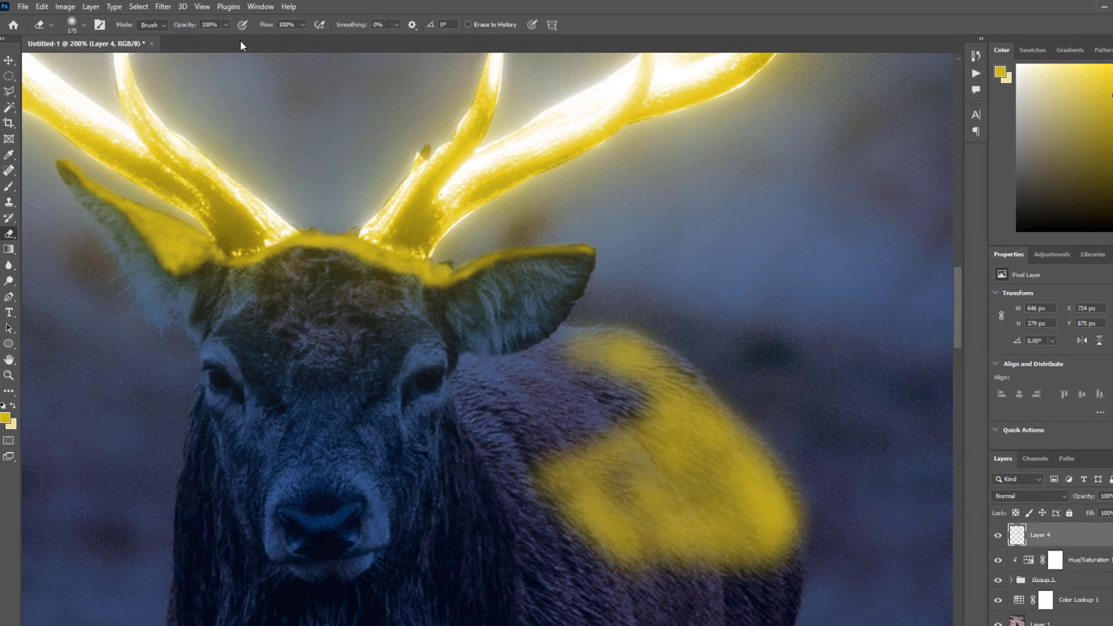
left_click(277, 23)
type("20")
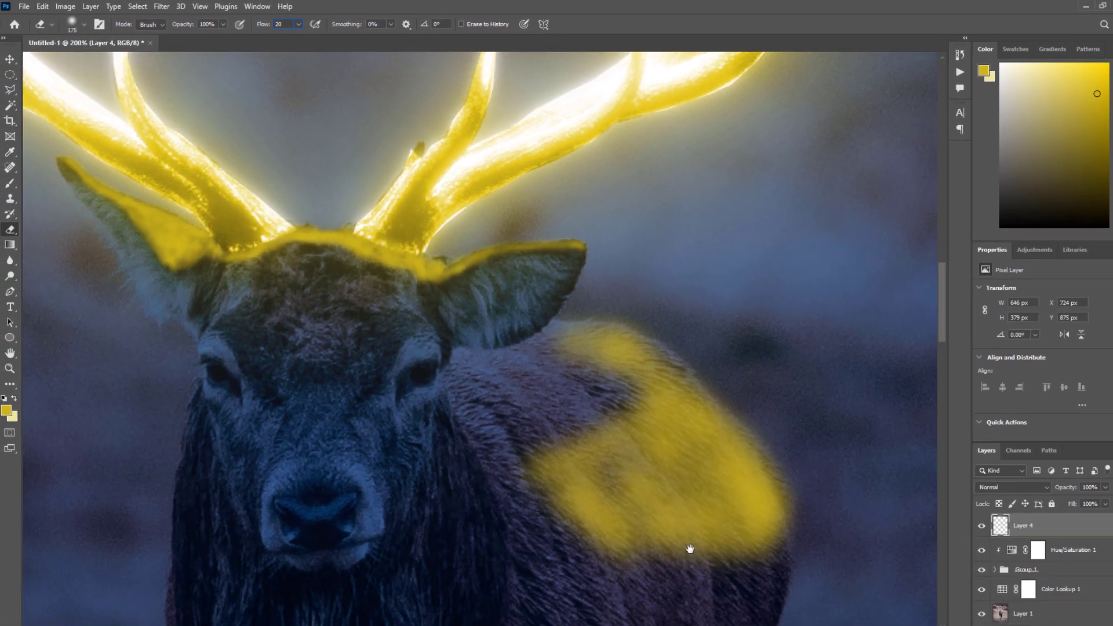
left_click_drag(690, 549, 684, 476)
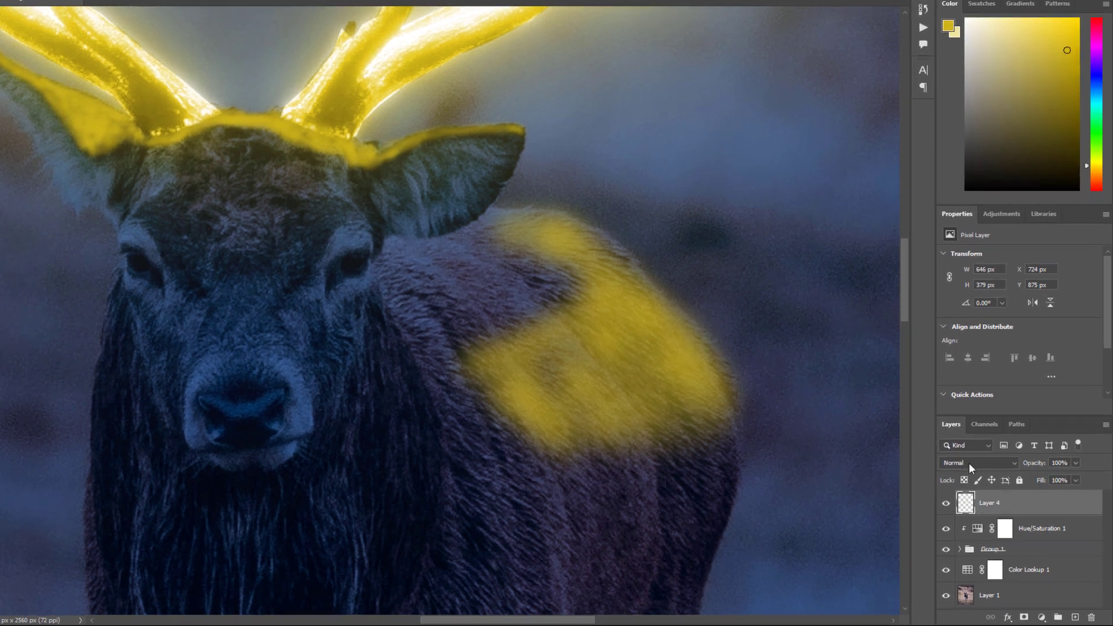
Set the painted yellow light layer to Color Dodge with a fill of 40%
left_click(986, 474)
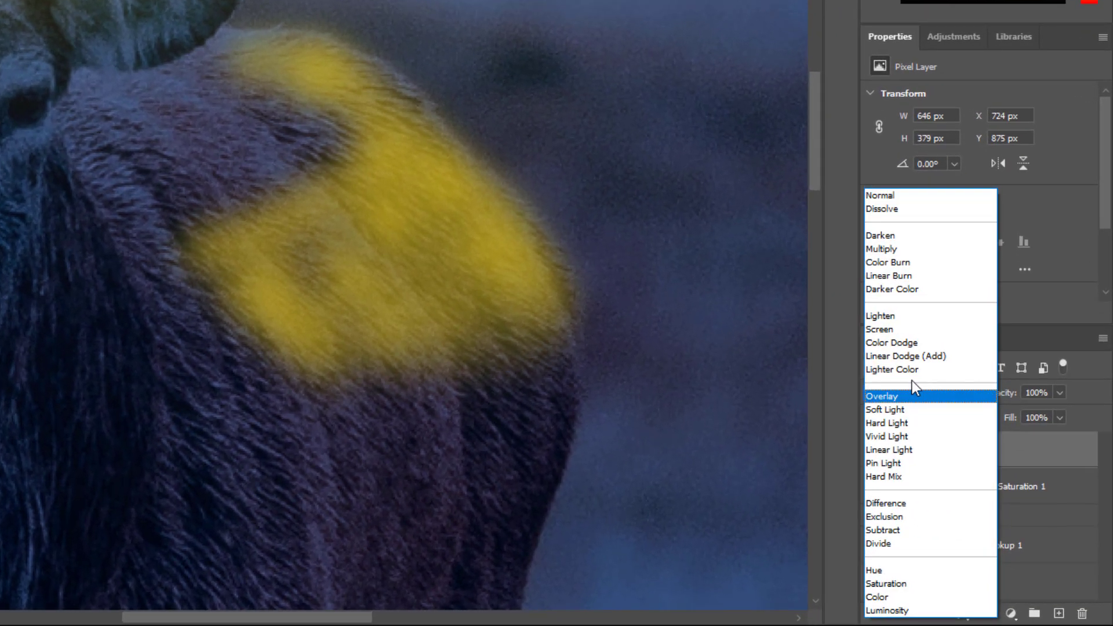
left_click(910, 342)
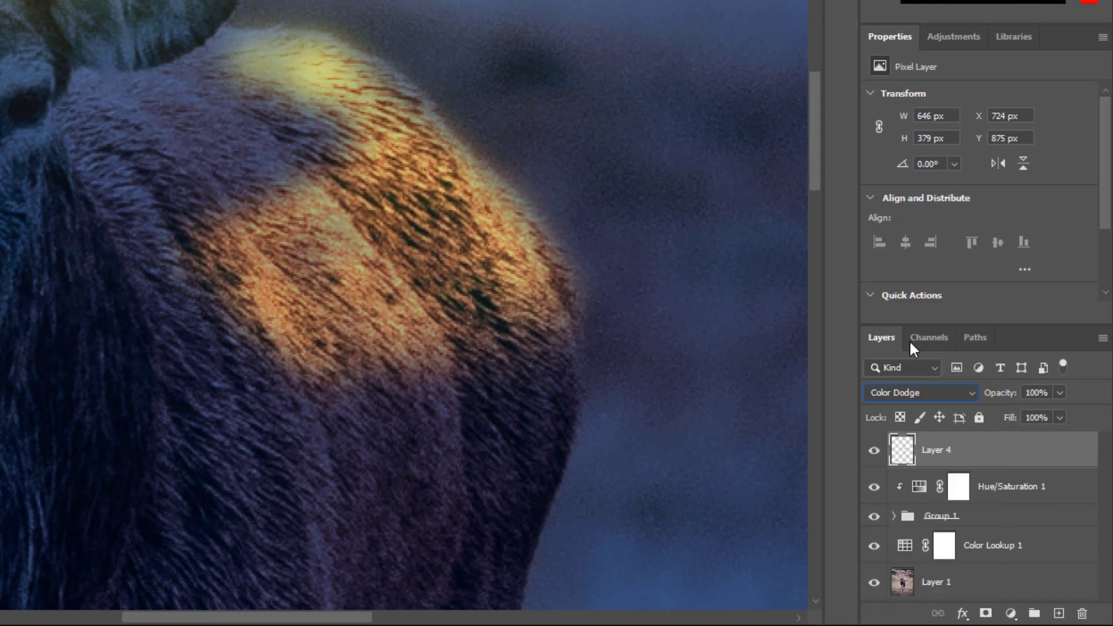
left_click(1035, 417)
type("40")
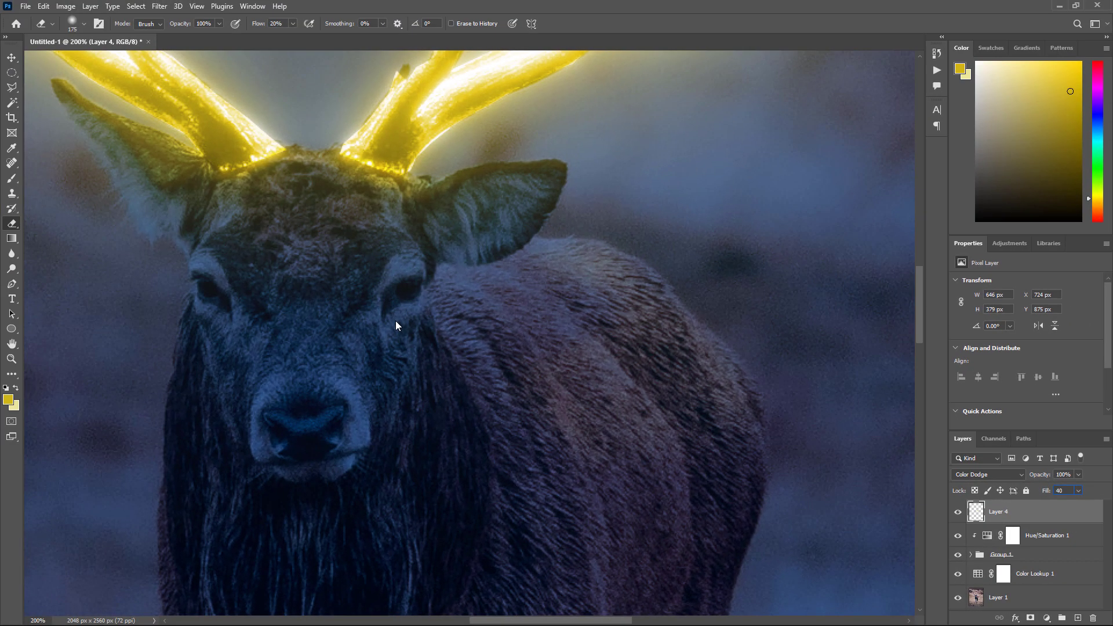
key("ctrl+0")
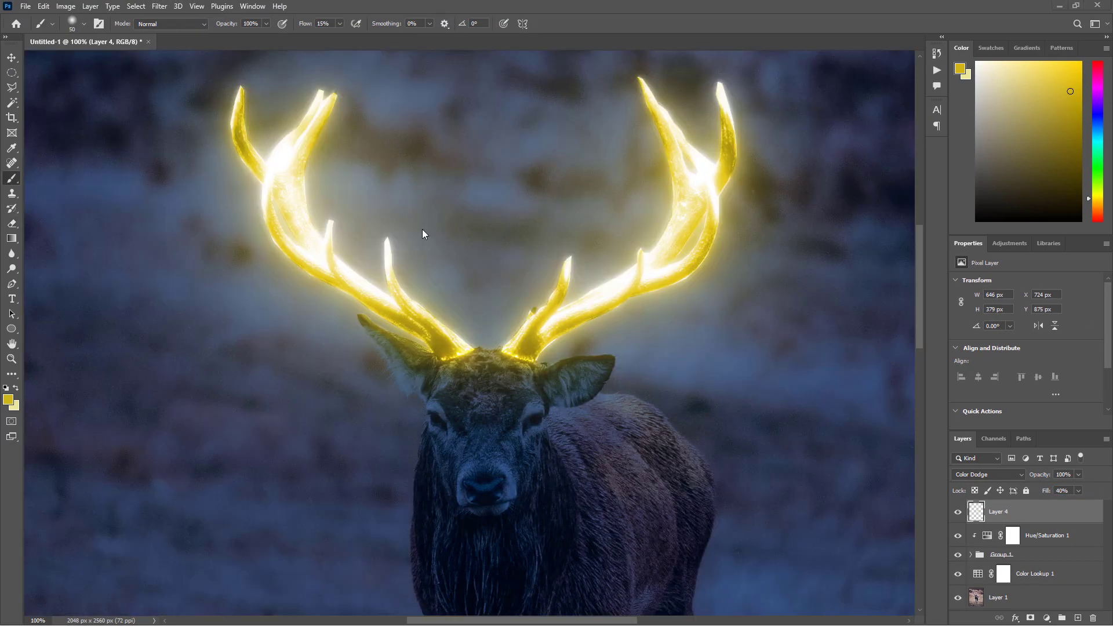
Place the particle image 5, scale it to 37.59% and position it over and between the antlers
left_click_drag(476, 245, 487, 246)
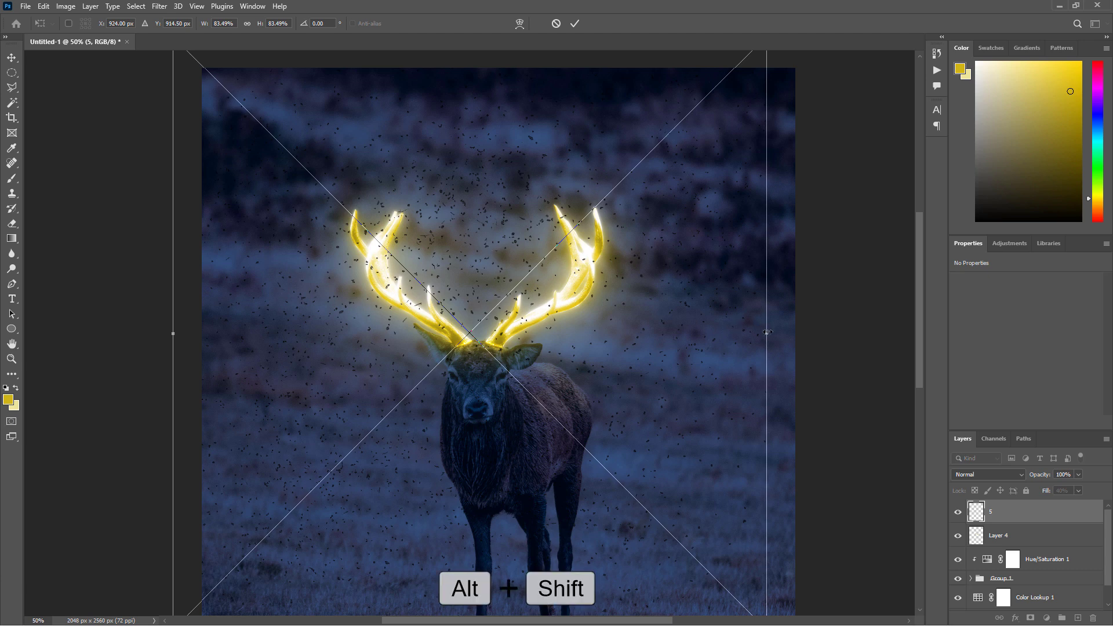
left_click_drag(767, 333, 584, 336)
left_click_drag(477, 339, 476, 282)
left_click_drag(585, 276, 604, 276)
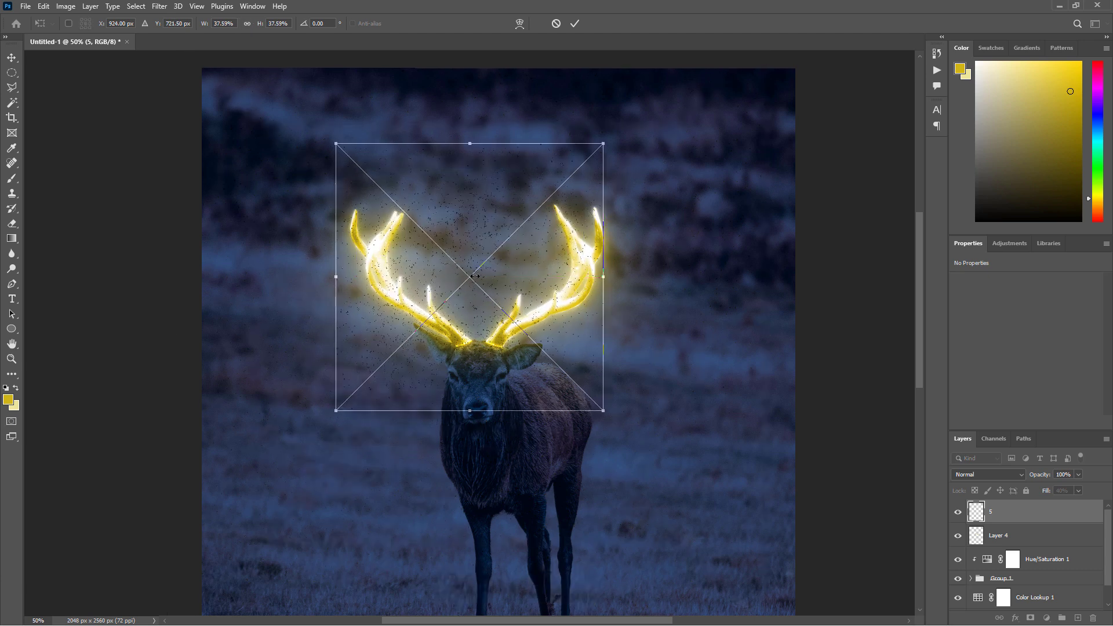
left_click_drag(473, 283, 479, 251)
key("Return")
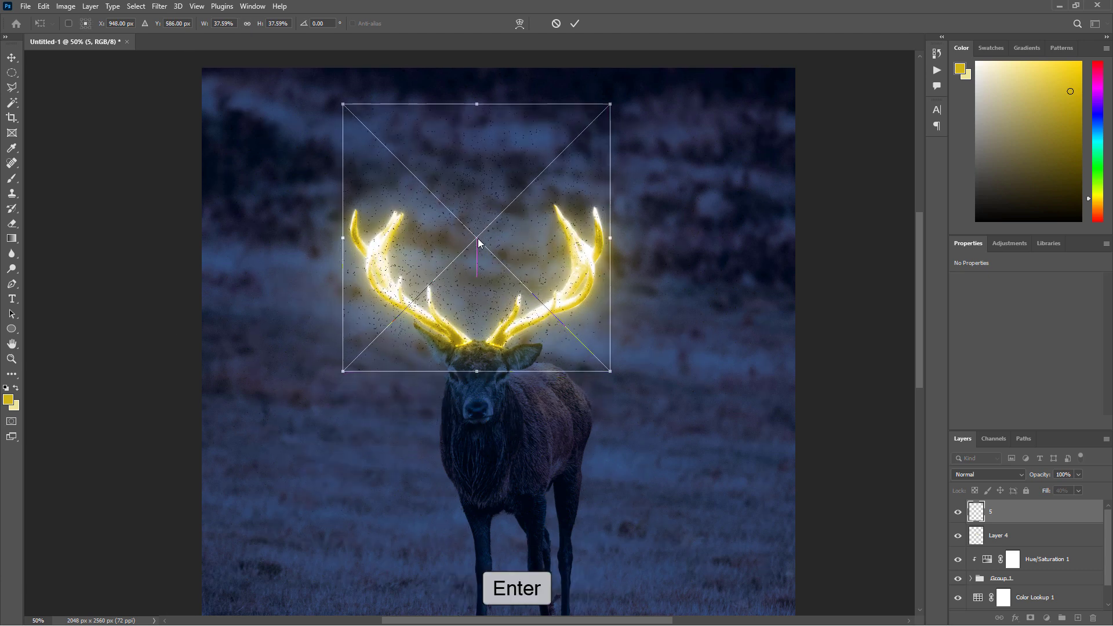
Invert the colours of the particle layer
left_click(67, 8)
mouse_move(115, 37)
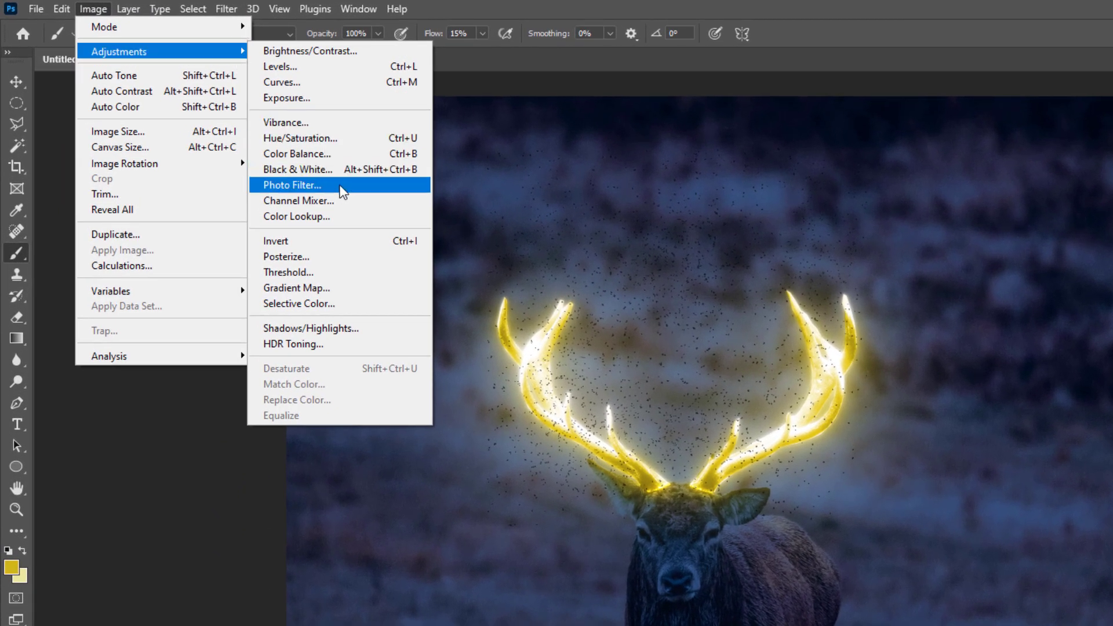
left_click(340, 241)
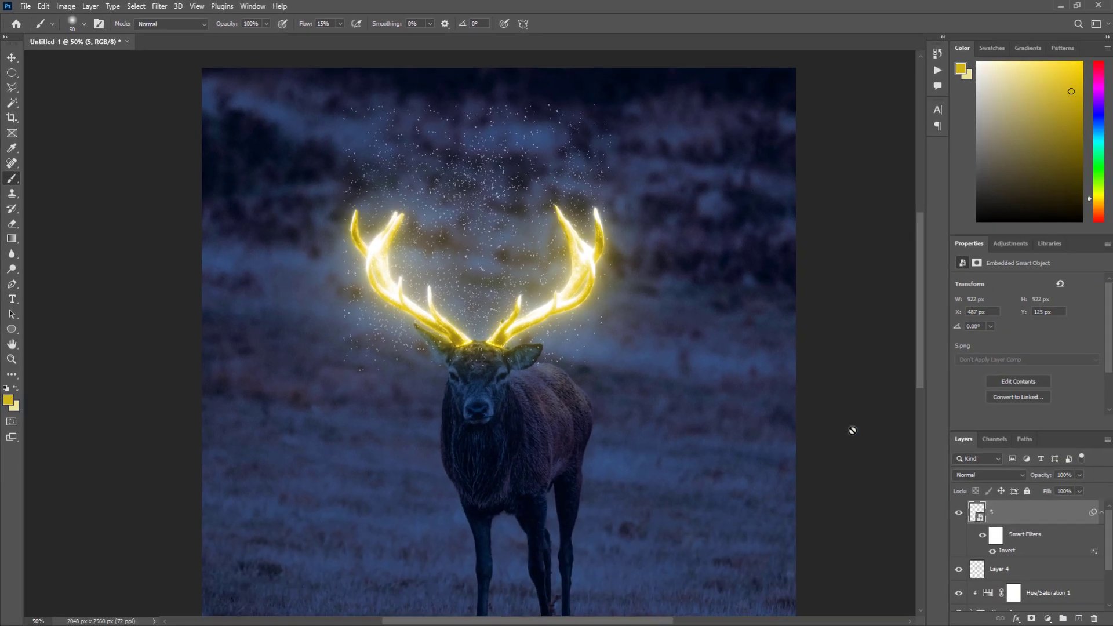
Set the particle layer's blend mode to Overlay and move the layer into Group 1
left_click(968, 474)
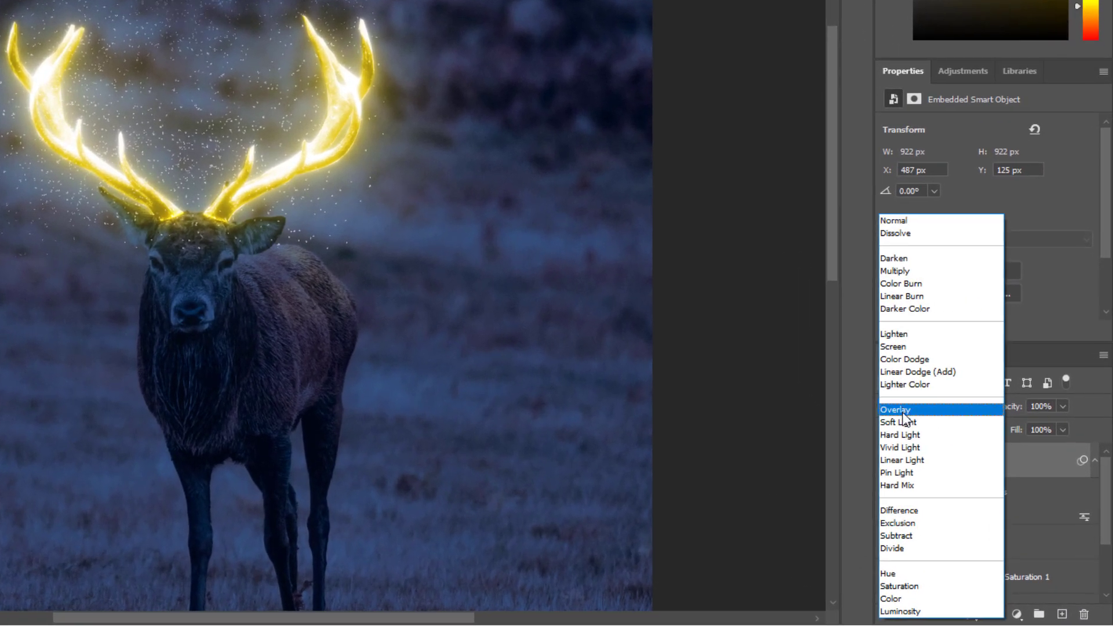
left_click(902, 412)
left_click_drag(1021, 472, 990, 599)
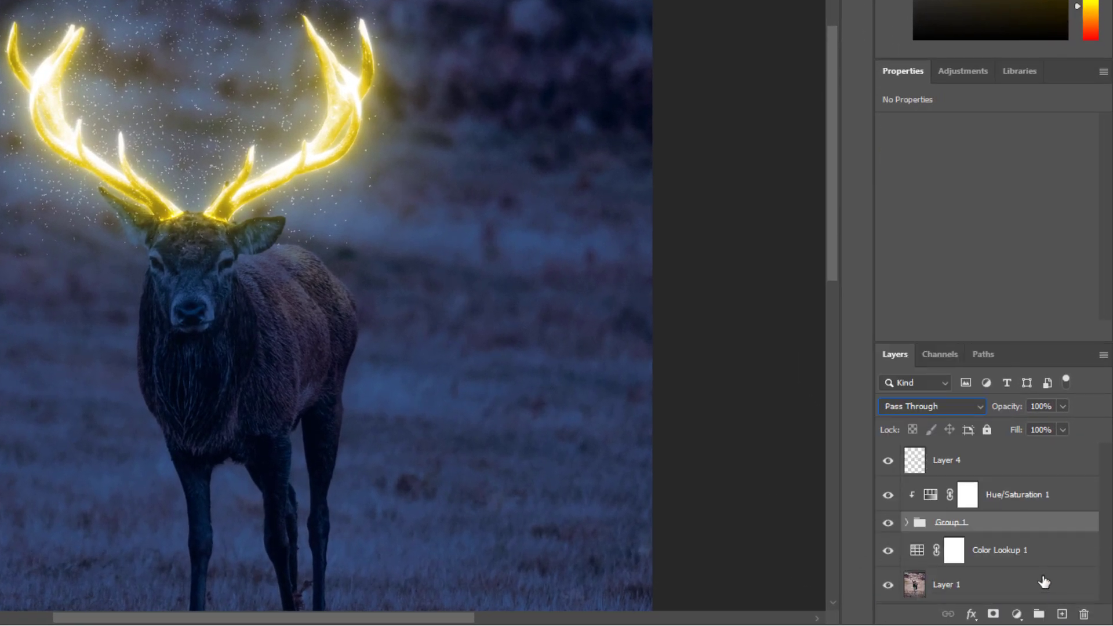
left_click(908, 523)
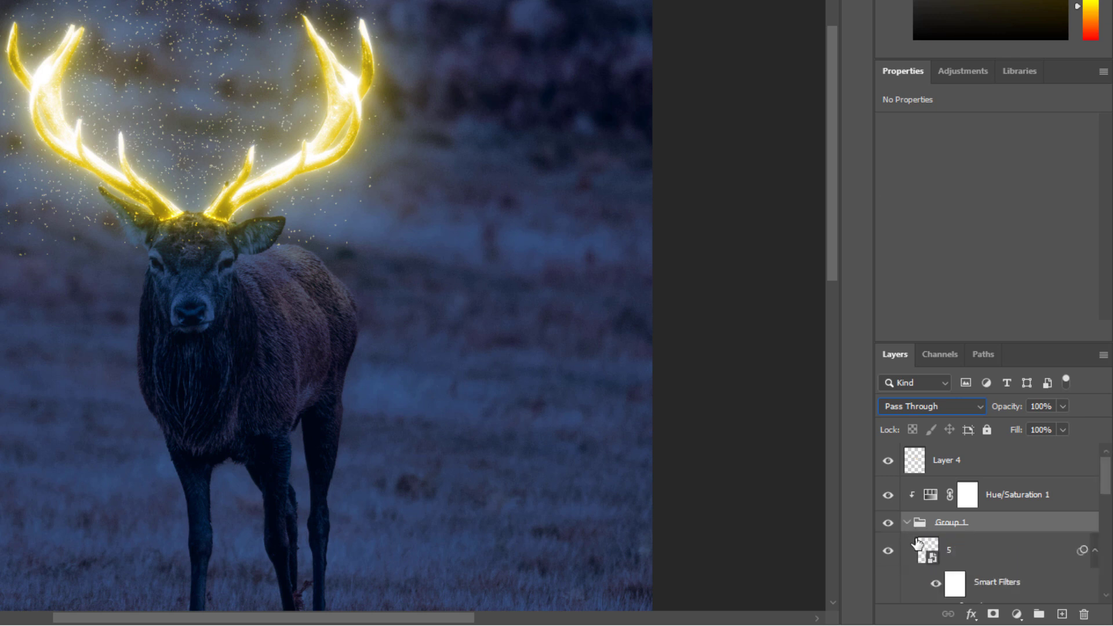
Set the particle layer's fill to 50% and add a layer mask to it
left_click(988, 559)
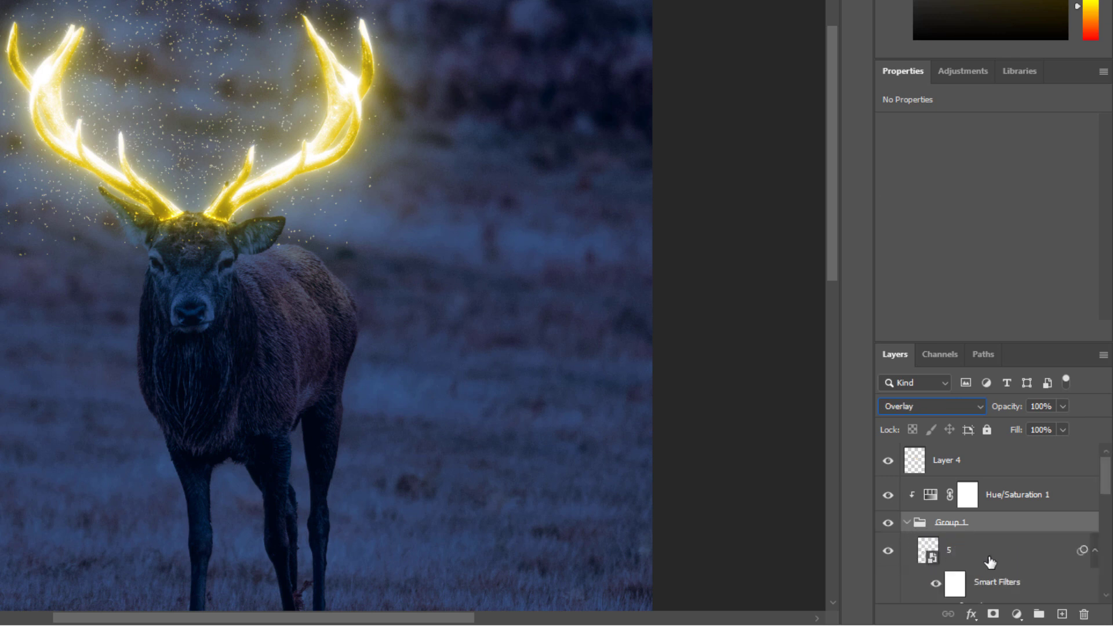
left_click(992, 613)
key("Return")
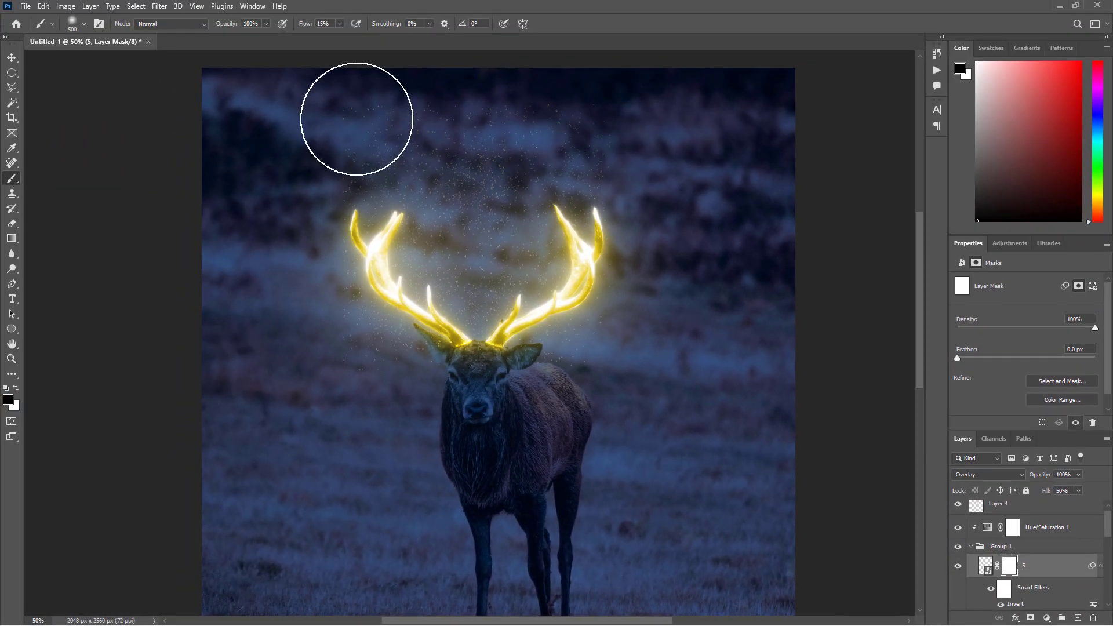
Paint black on the particle layer's mask at 15% flow to fade the particles above and below the antlers, reducing the brush size to 80
left_click_drag(357, 119, 544, 107)
mouse_move(346, 383)
left_mouse_down()
mouse_move(471, 410)
mouse_move(607, 390)
left_mouse_up()
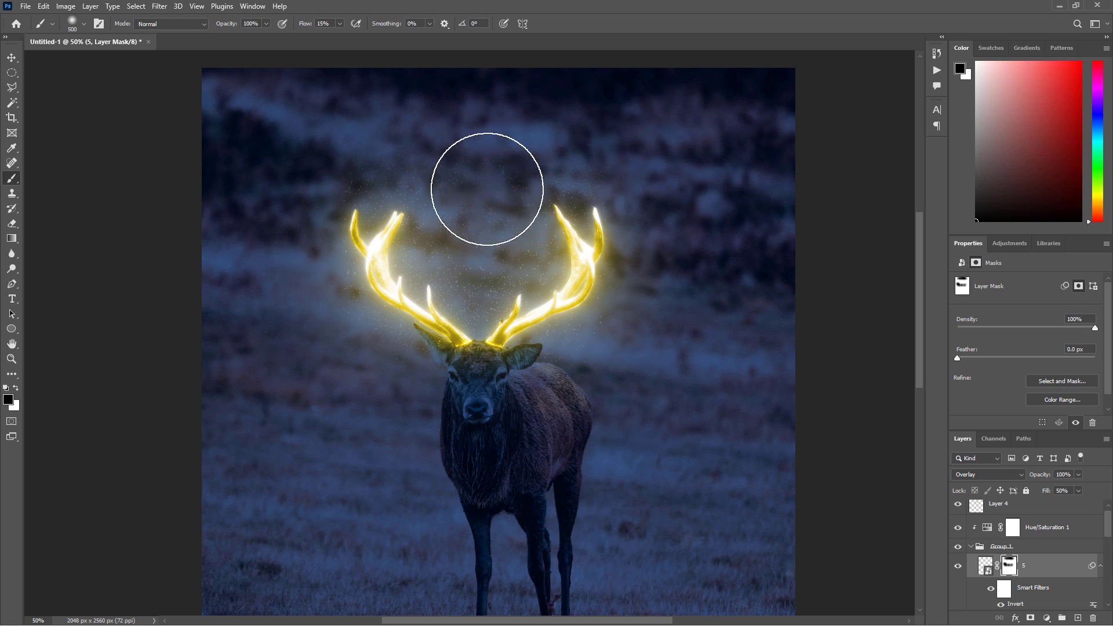
mouse_move(487, 189)
left_mouse_down()
mouse_move(359, 116)
mouse_move(483, 165)
left_mouse_up()
key("bracketleft")
key("bracketleft")
key("bracketleft")
key("bracketleft")
key("bracketleft")
key("bracketleft")
key("bracketleft")
key("bracketleft")
key("bracketleft")
key("bracketleft")
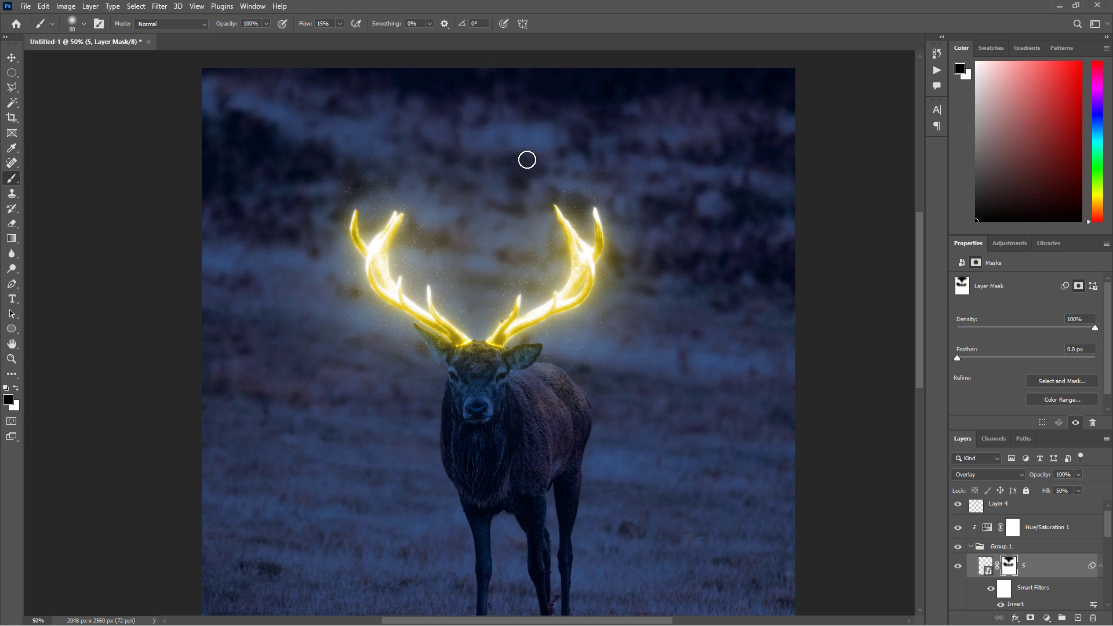
Paint additional yellow light on the deer's fur beside the neck on Layer 4 with a soft brush of size 50
key("ctrl+plus")
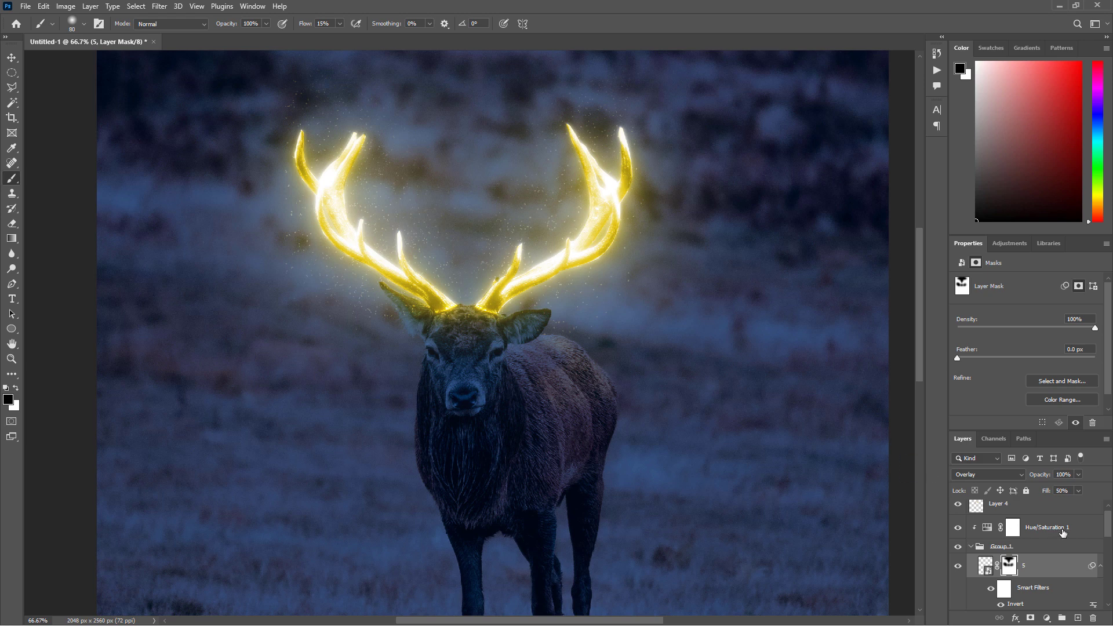
scroll(1062, 532, "up", 1)
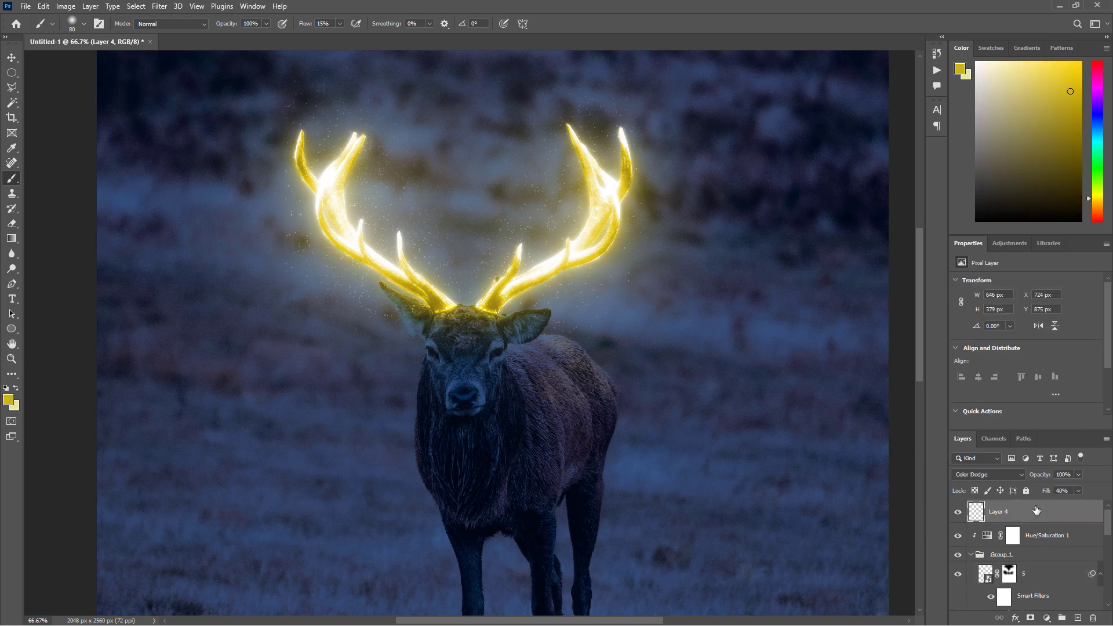
mouse_move(507, 354)
left_mouse_down()
mouse_move(561, 352)
mouse_move(552, 407)
mouse_move(545, 352)
mouse_move(591, 385)
mouse_move(533, 373)
left_mouse_up()
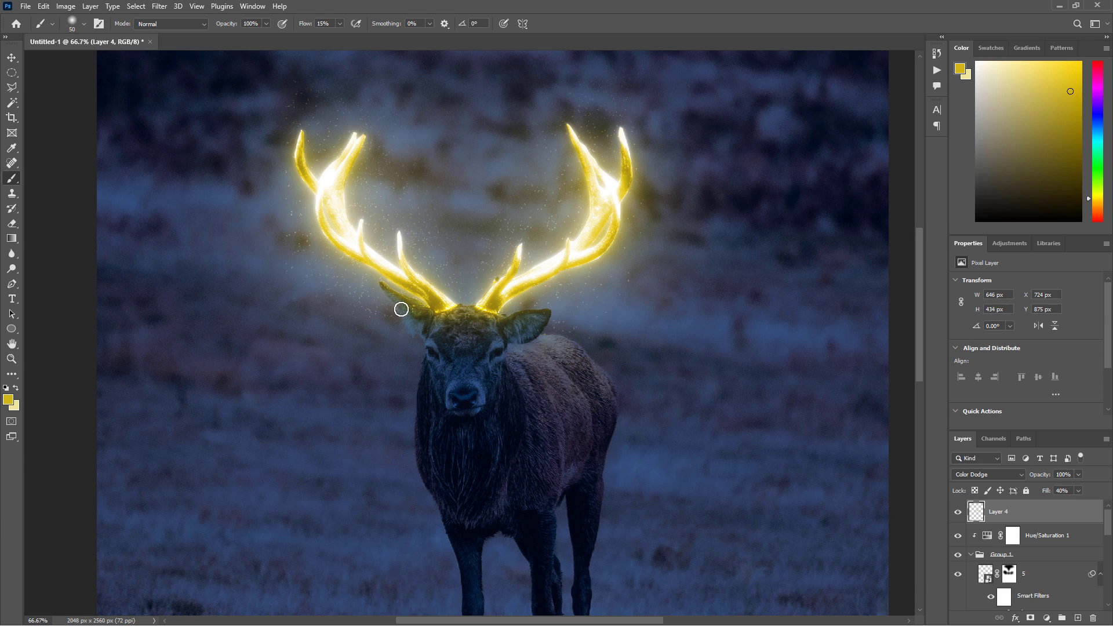
Apply a Gaussian Blur with a radius of 0.2 pixels to the particle layer
scroll(1020, 543, "down", 1)
left_click(1041, 551)
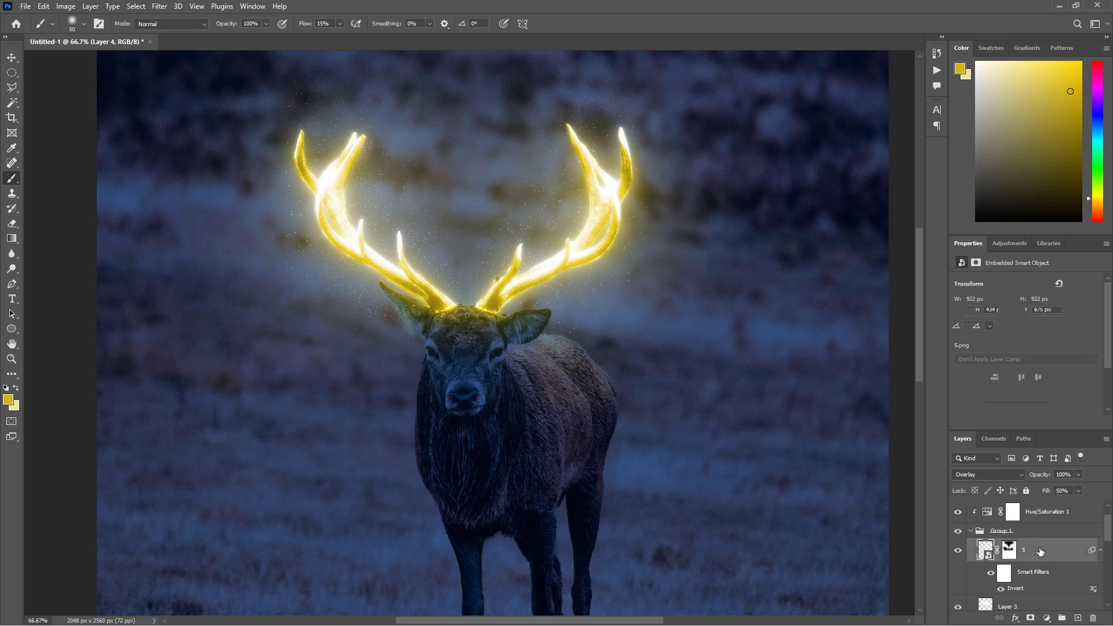
left_click(158, 7)
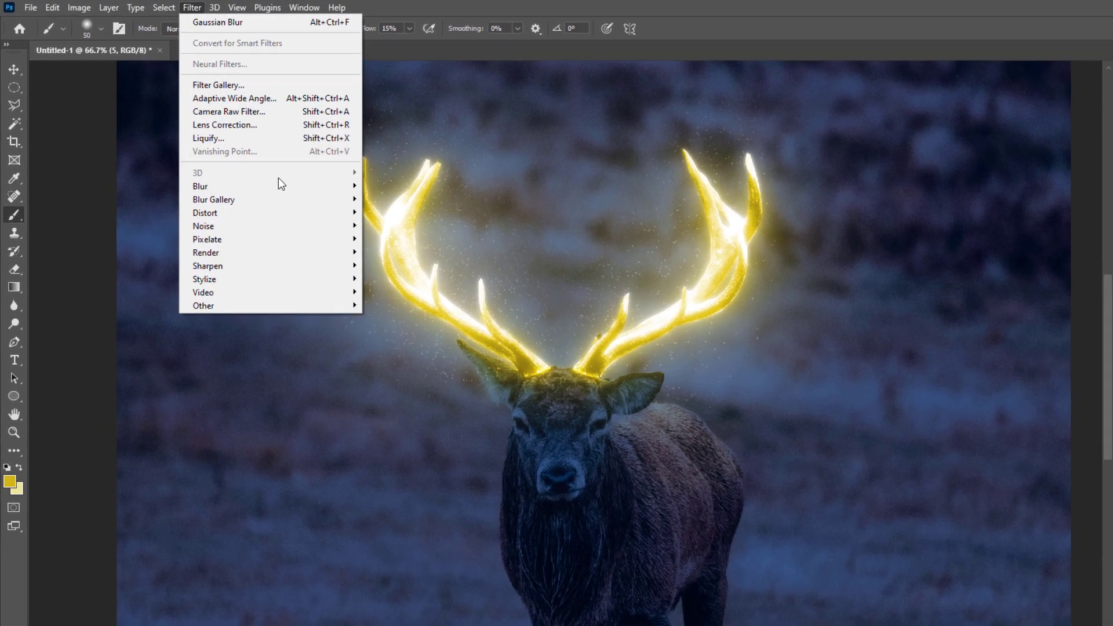
mouse_move(231, 150)
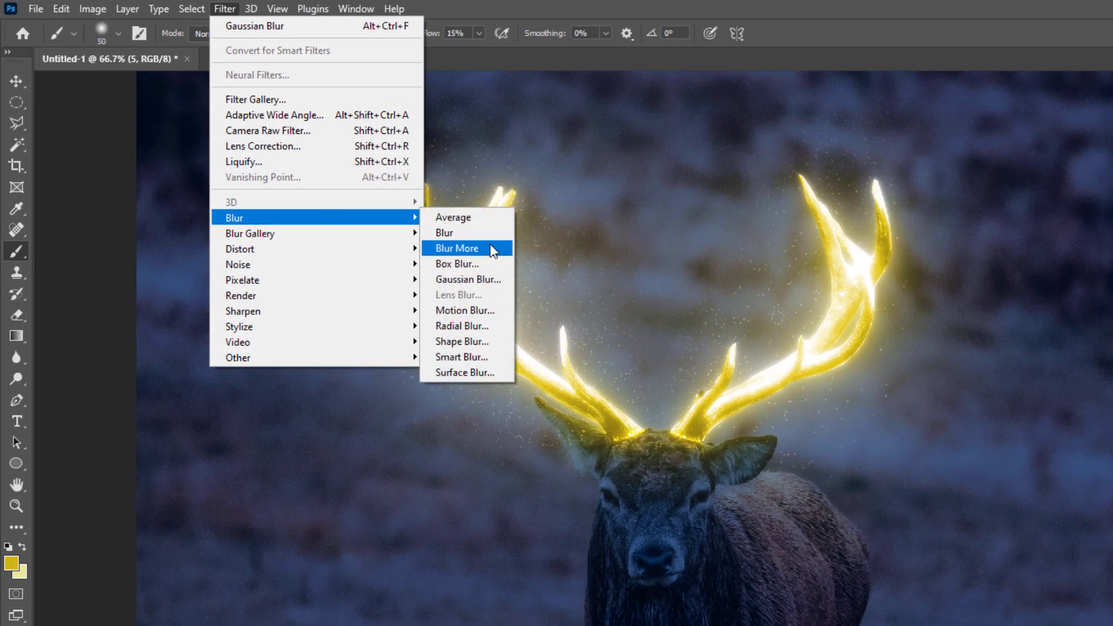
left_click(474, 278)
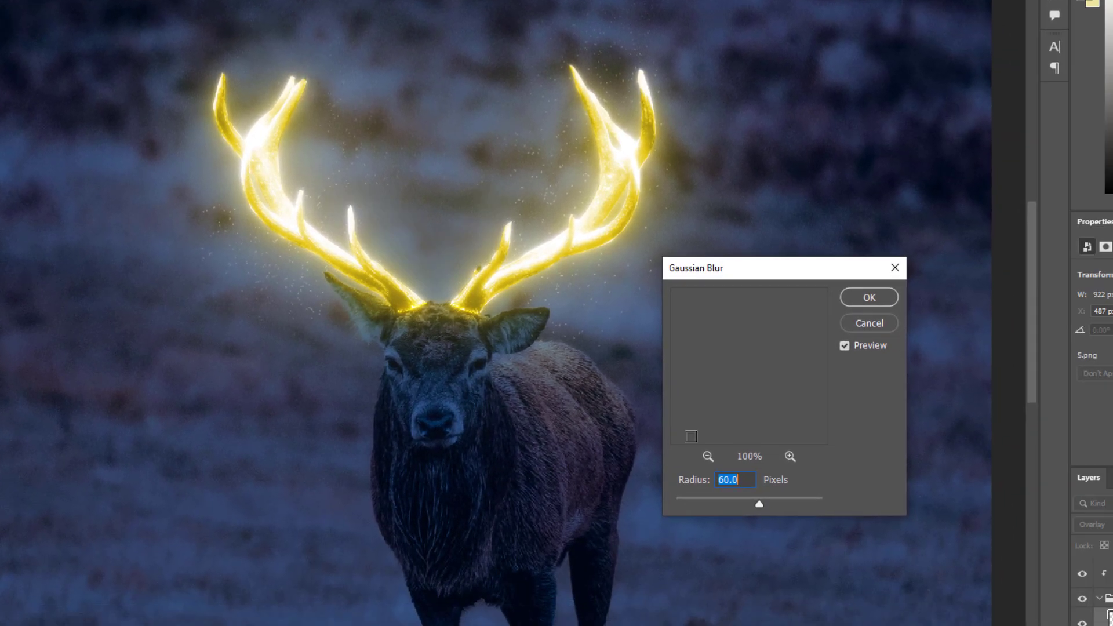
type("0.2")
left_click(831, 303)
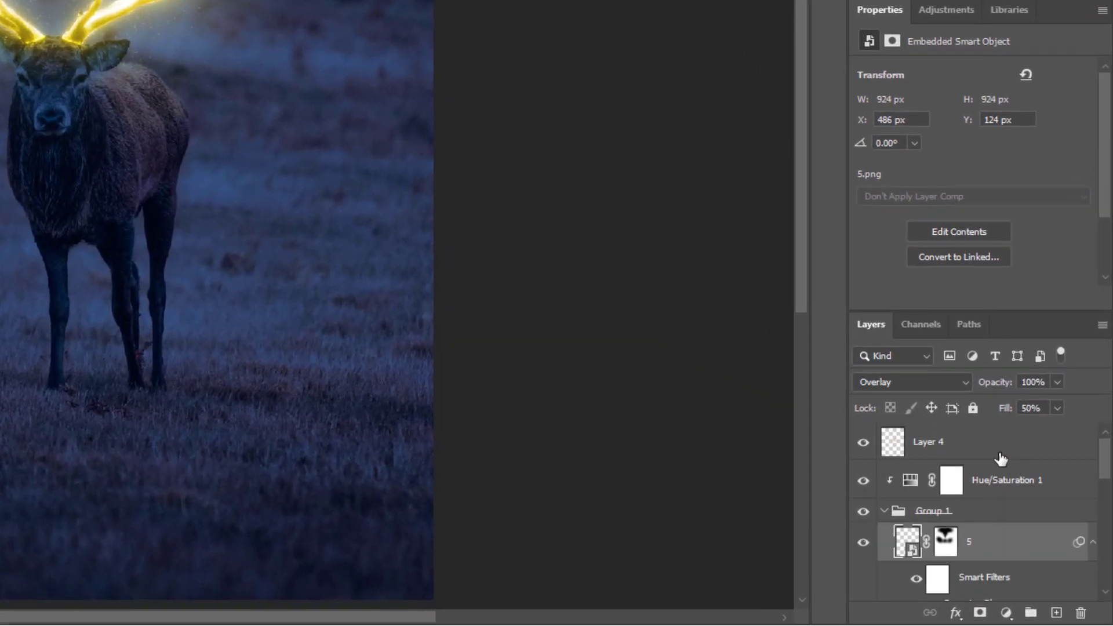
Combine all layers from Layer 4 down to Layer 1 into a single smart object
left_click(1000, 459)
scroll(1001, 459, "down", 6)
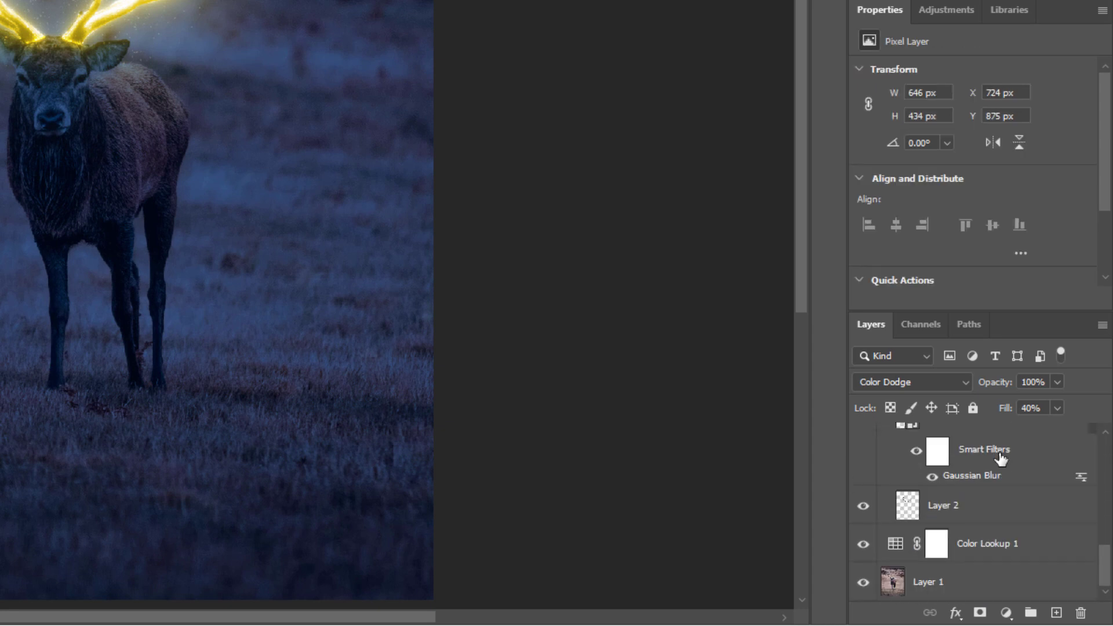
left_click(1037, 585, "shift")
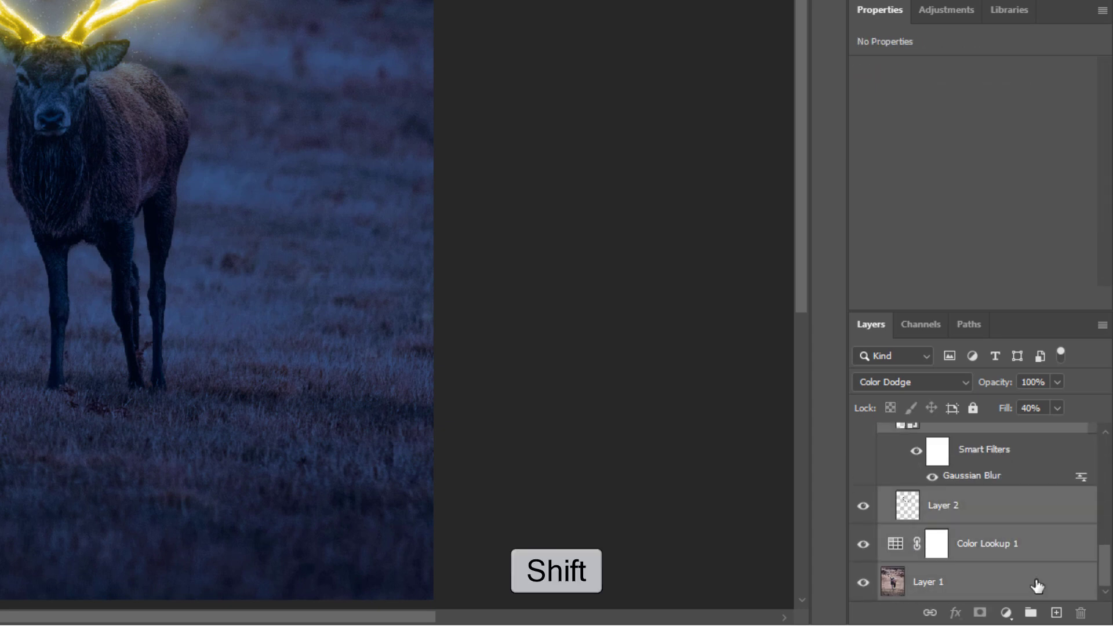
right_click(1029, 583)
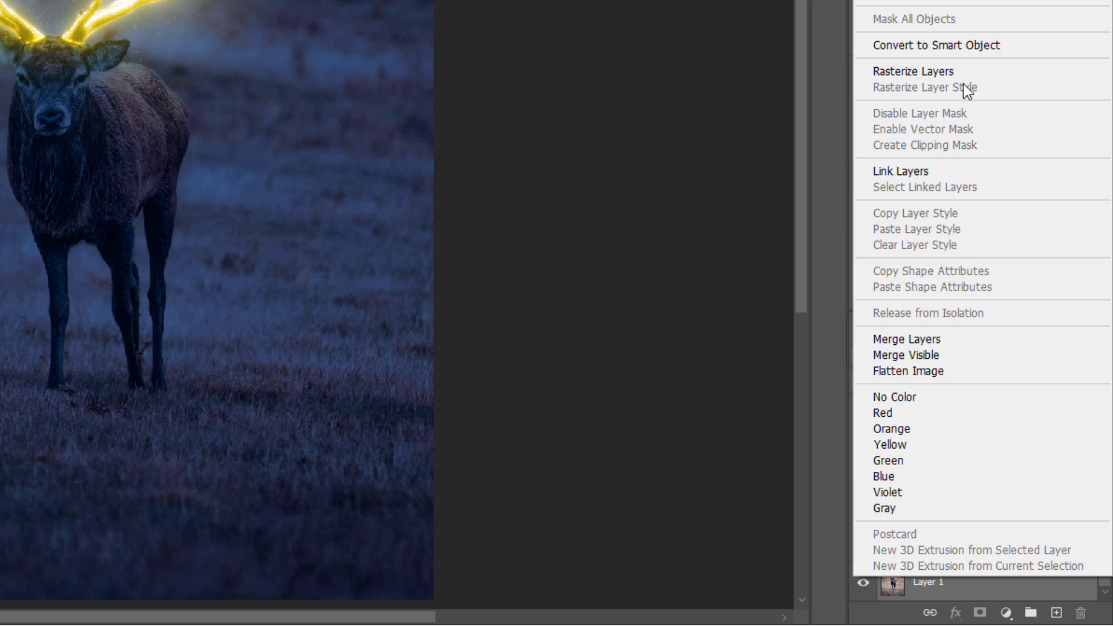
left_click(969, 47)
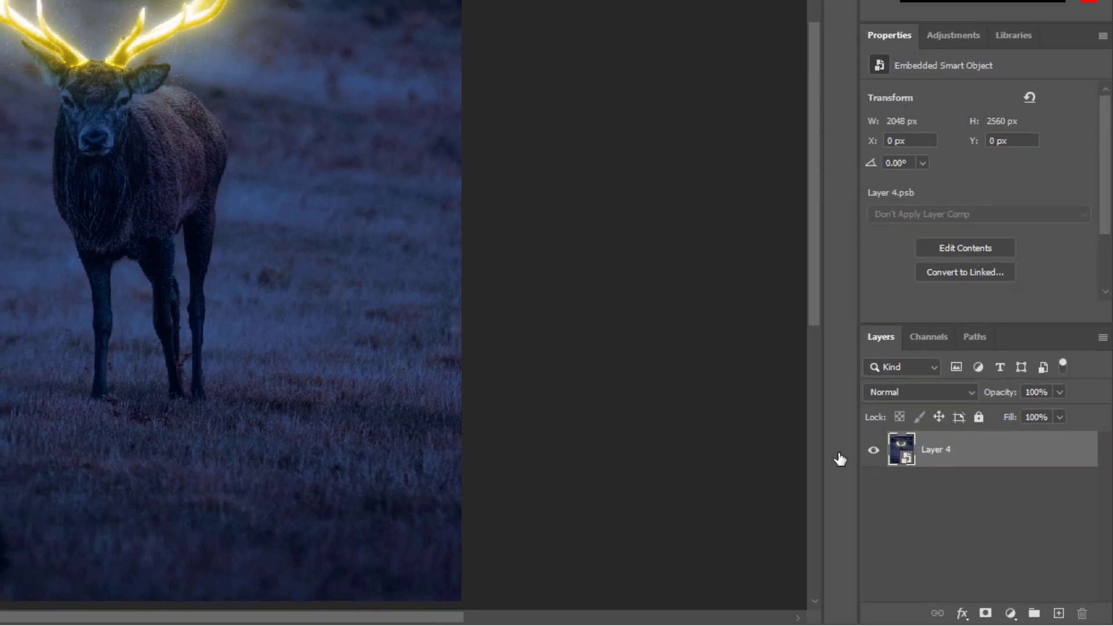
Open the Camera Raw Filter on the combined smart object and warm the image with a temperature of +27
left_click(250, 12)
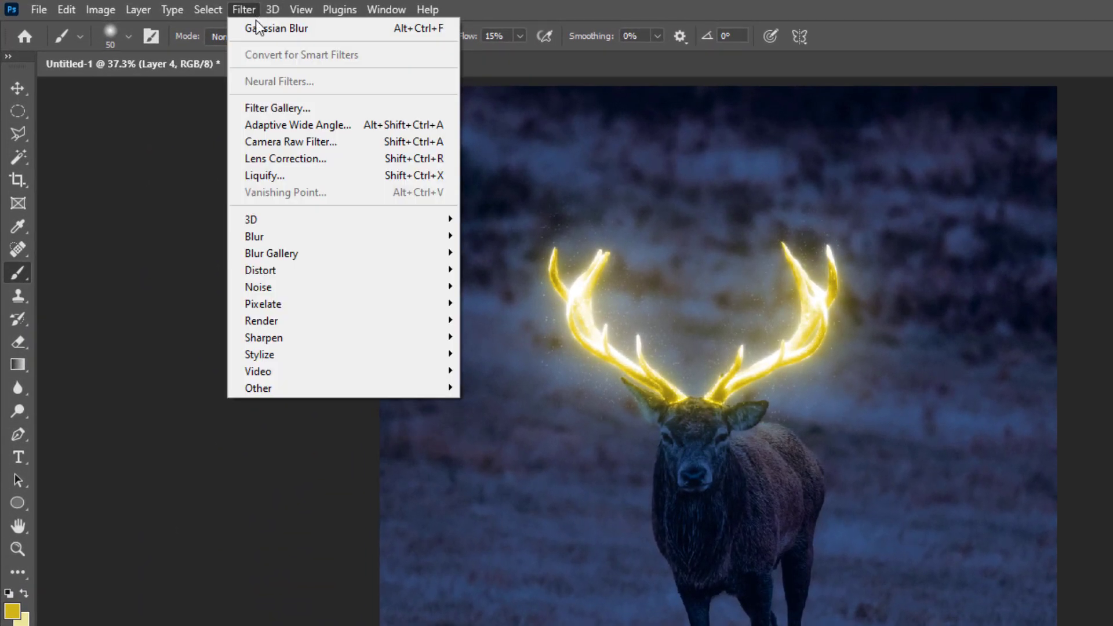
left_click(311, 147)
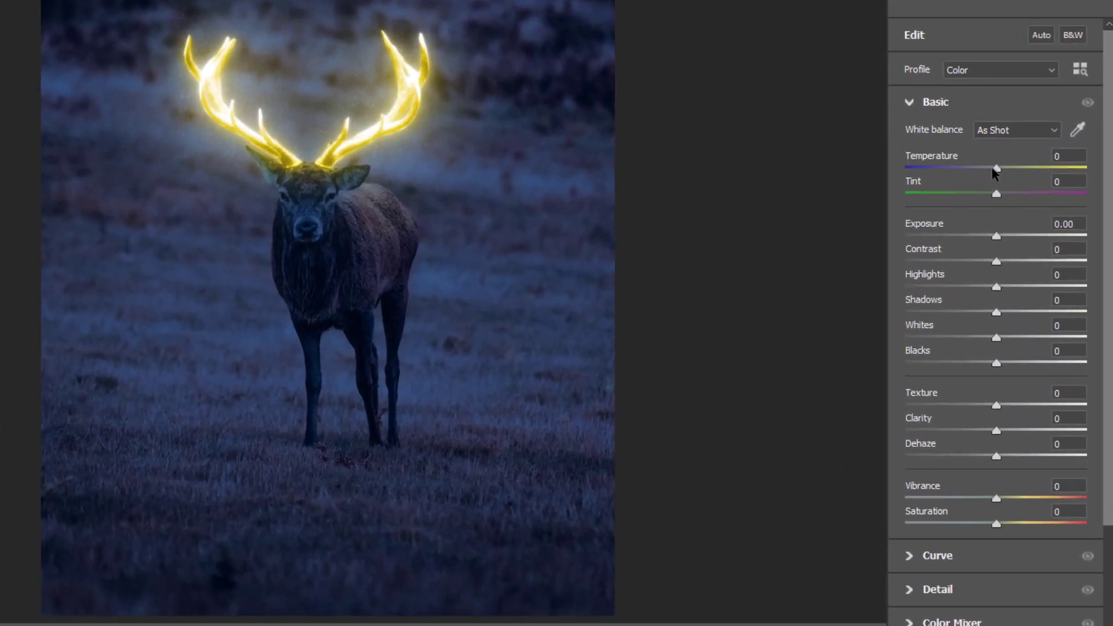
left_click_drag(932, 208, 934, 208)
left_click_drag(1010, 173, 1013, 176)
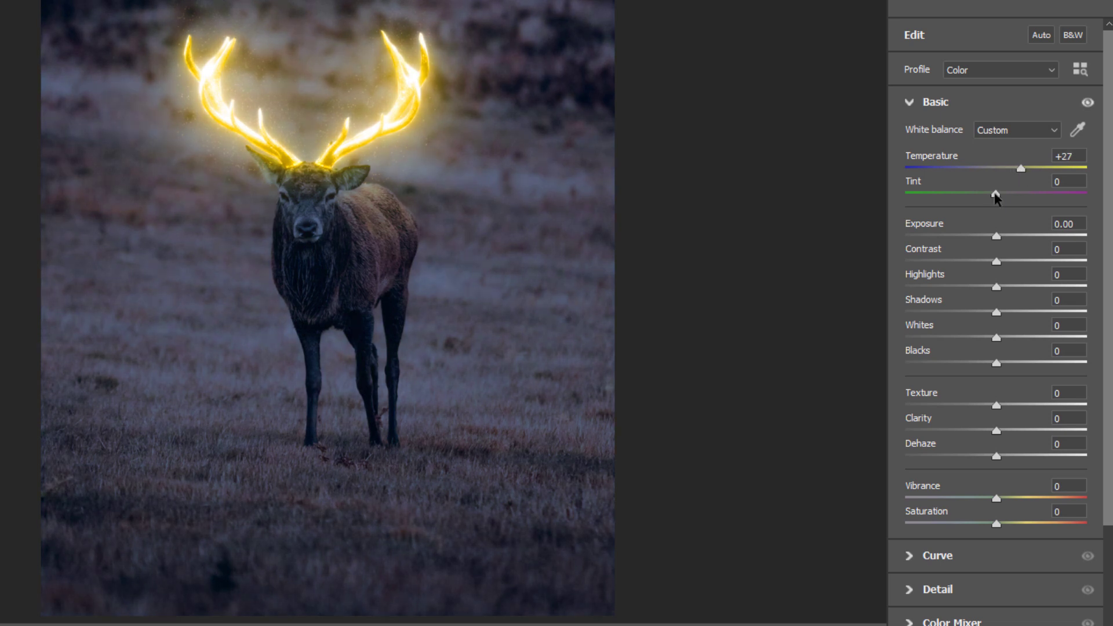
Set tint -11, exposure +0.05, contrast +25, highlights +14, shadows +12, whites +7, blacks +9, texture +20, clarity +13, dehaze +10, vibrance +12, saturation +11 and apply
left_click_drag(996, 236, 1018, 261)
left_click_drag(996, 286, 1004, 313)
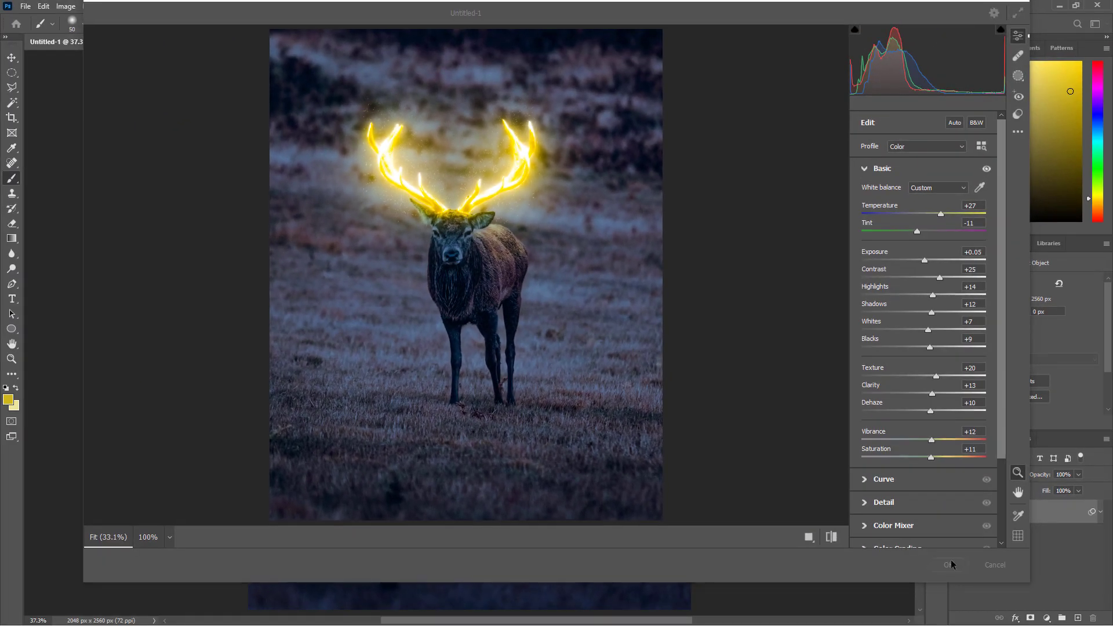
left_click(949, 564)
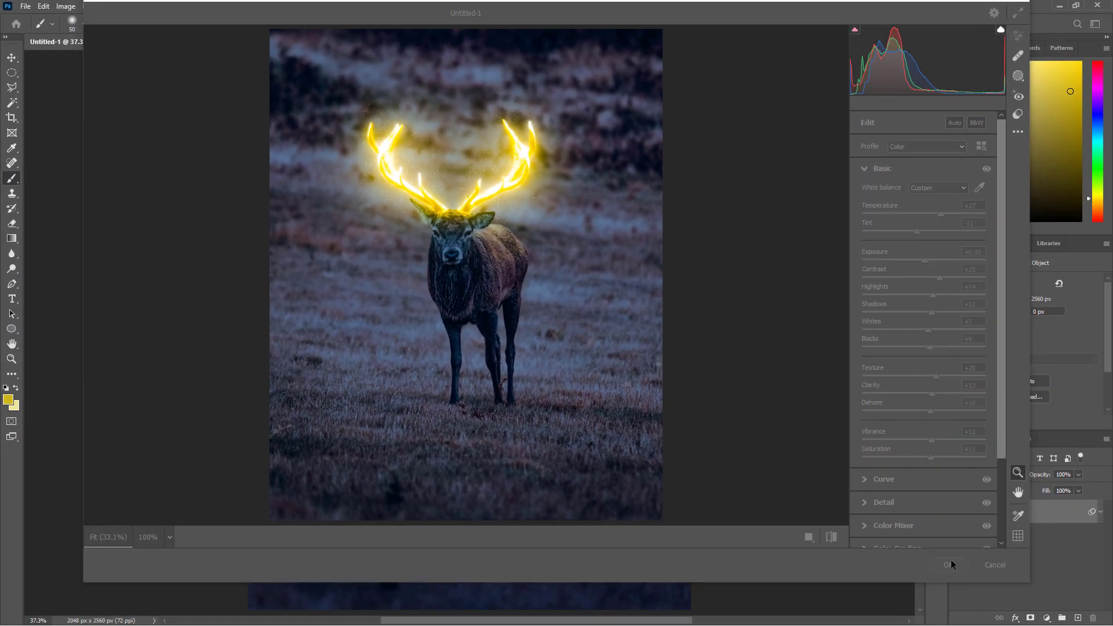
key("ctrl+plus")
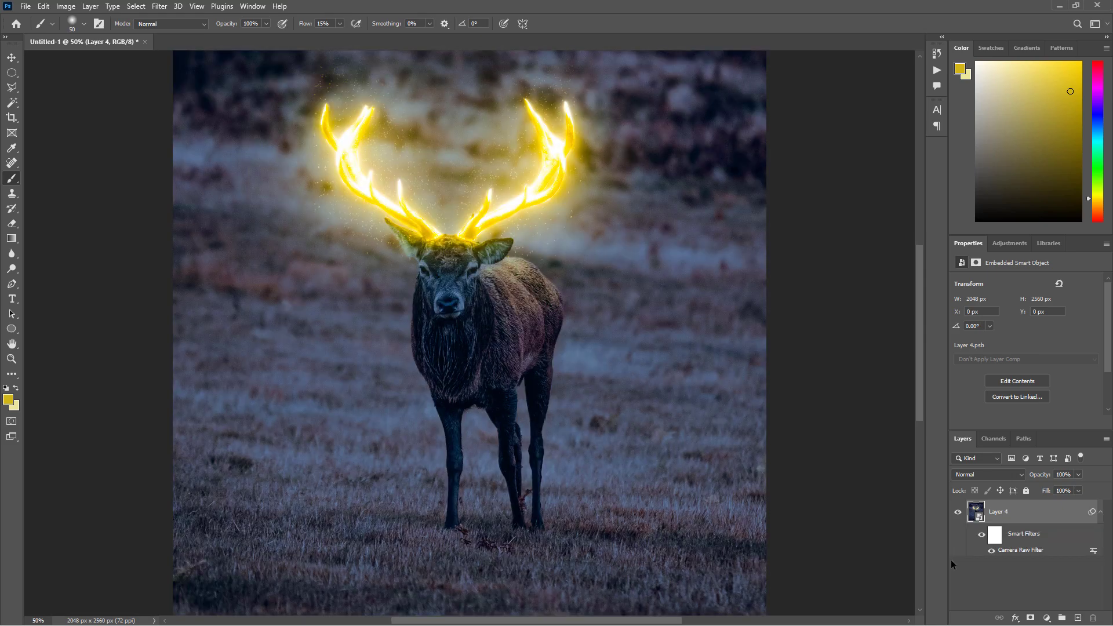